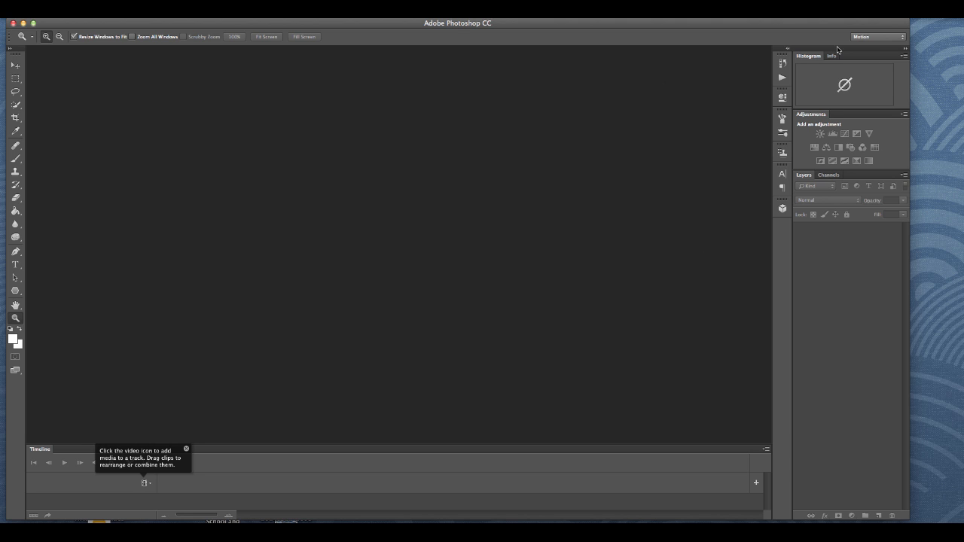
Create a new document from the Film & Video preset at NTSC DV size, 720 x 480 pixels, with a white background
click(66, 12)
click(77, 23)
click(596, 302)
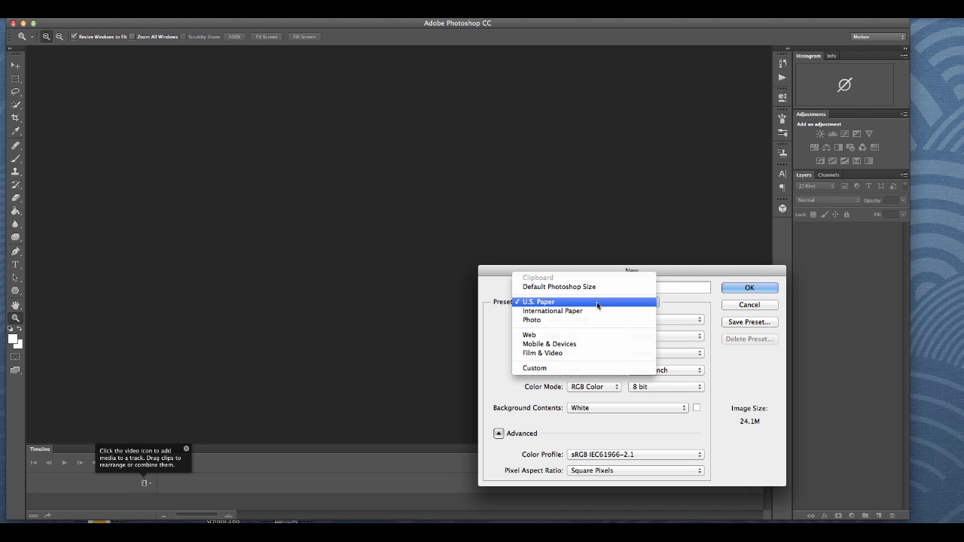
click(595, 352)
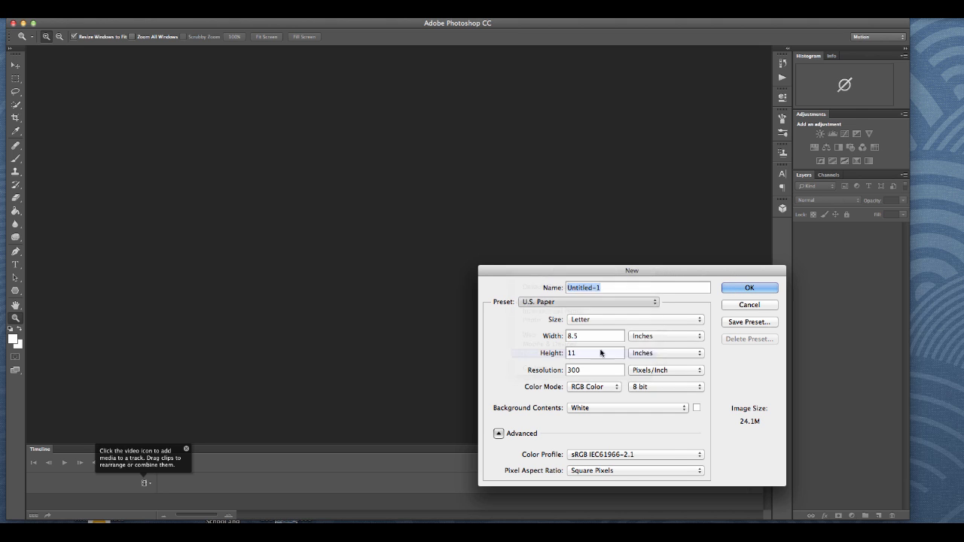
drag(577, 272, 482, 143)
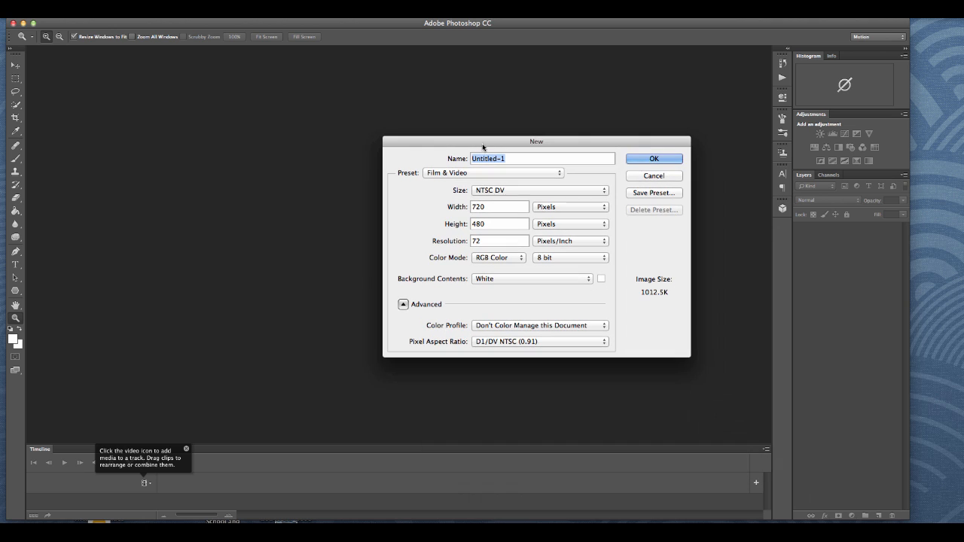
click(657, 159)
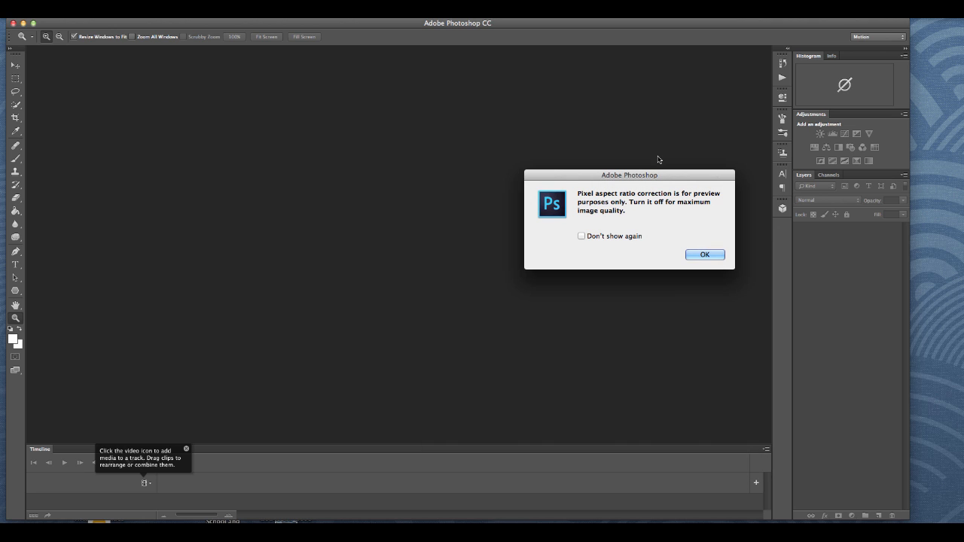
click(712, 253)
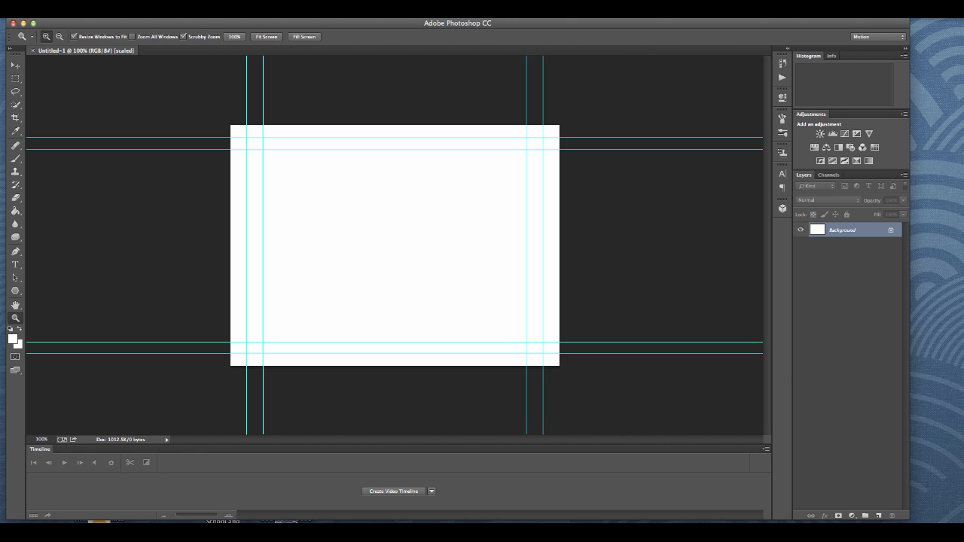
Show the rulers and add guides along the canvas's top, left and bottom edges
key(super+r)
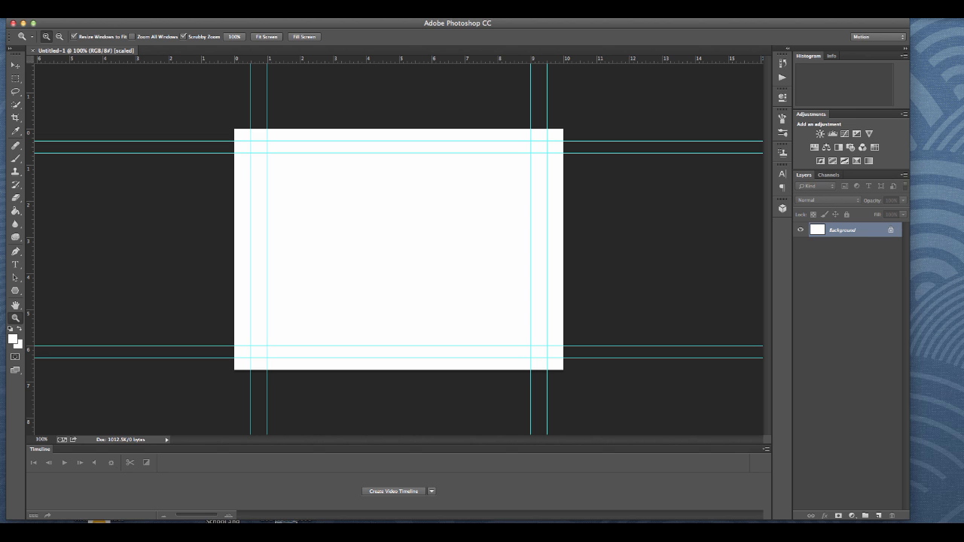
click(272, 12)
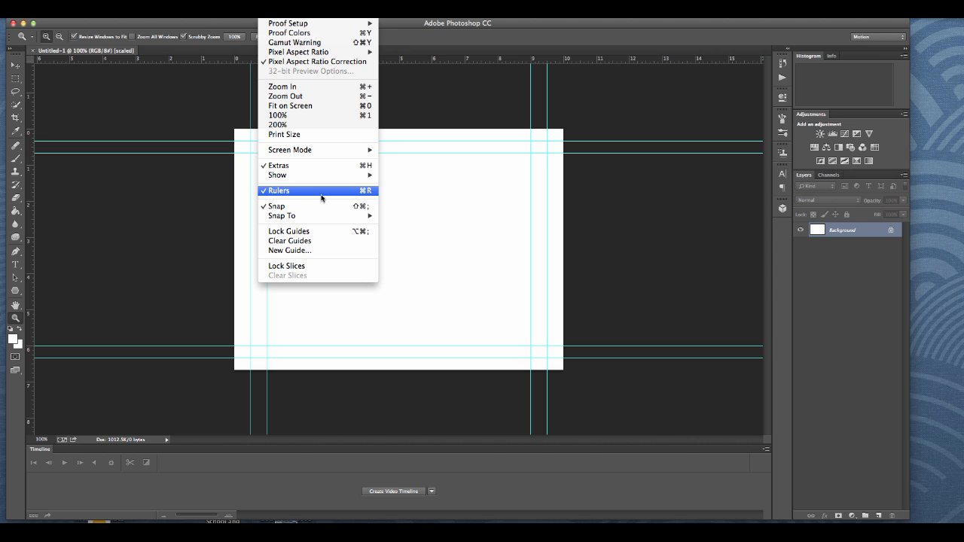
click(182, 186)
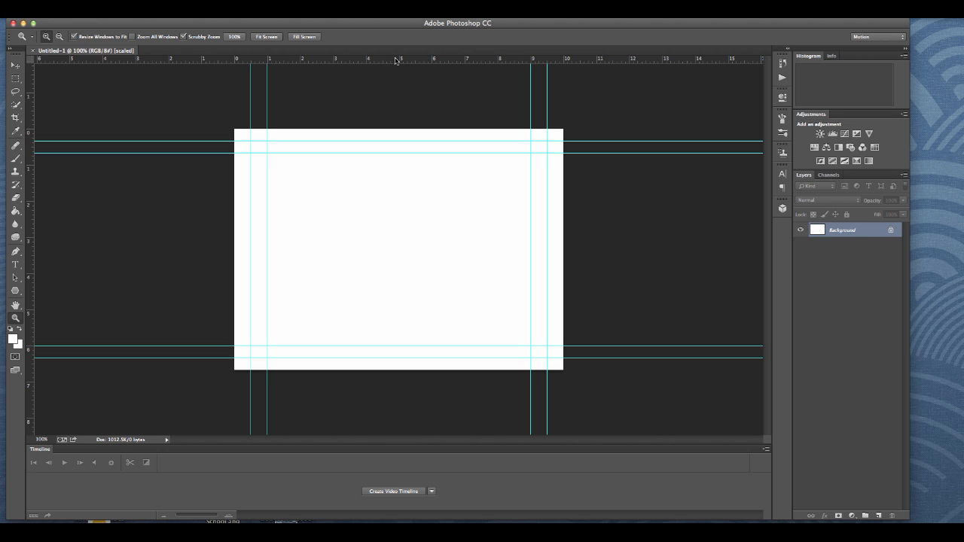
drag(395, 61, 426, 129)
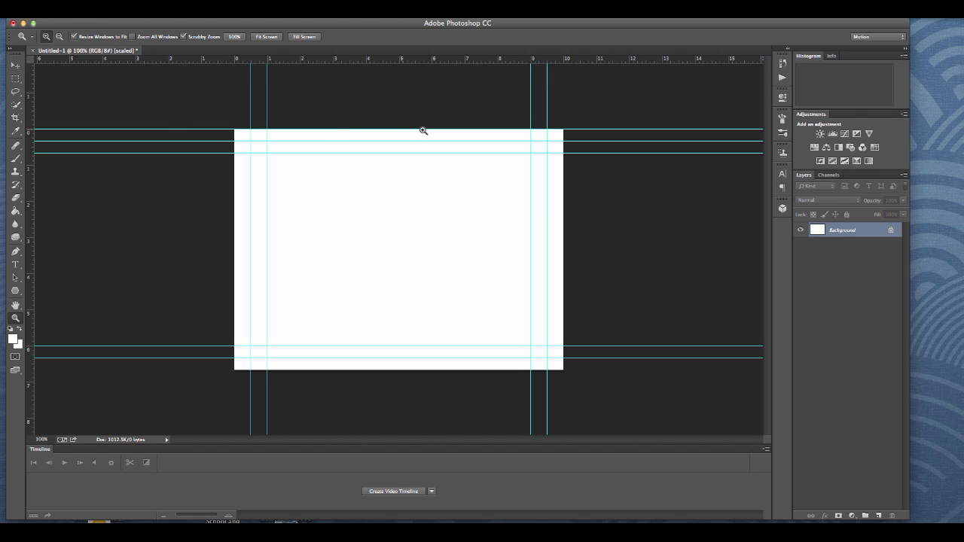
drag(30, 223, 234, 242)
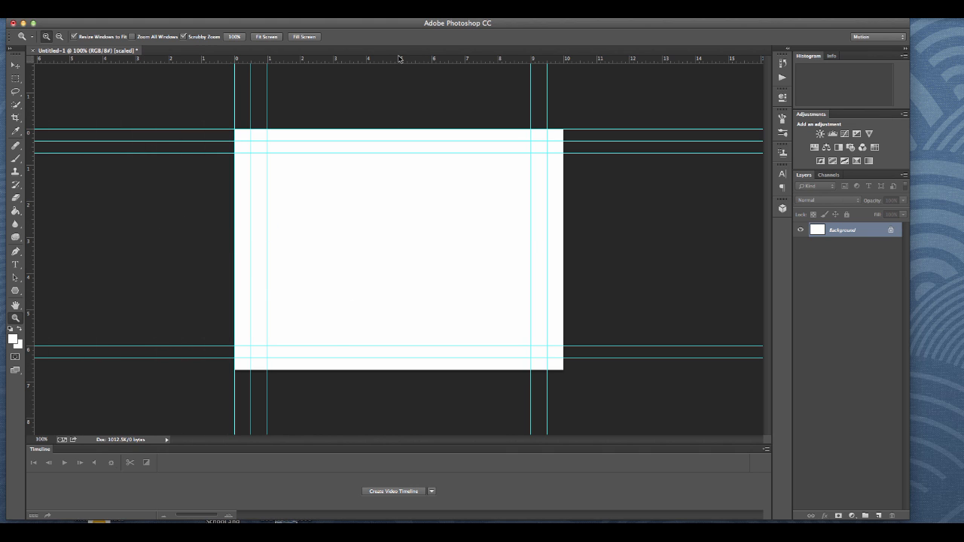
drag(400, 60, 431, 369)
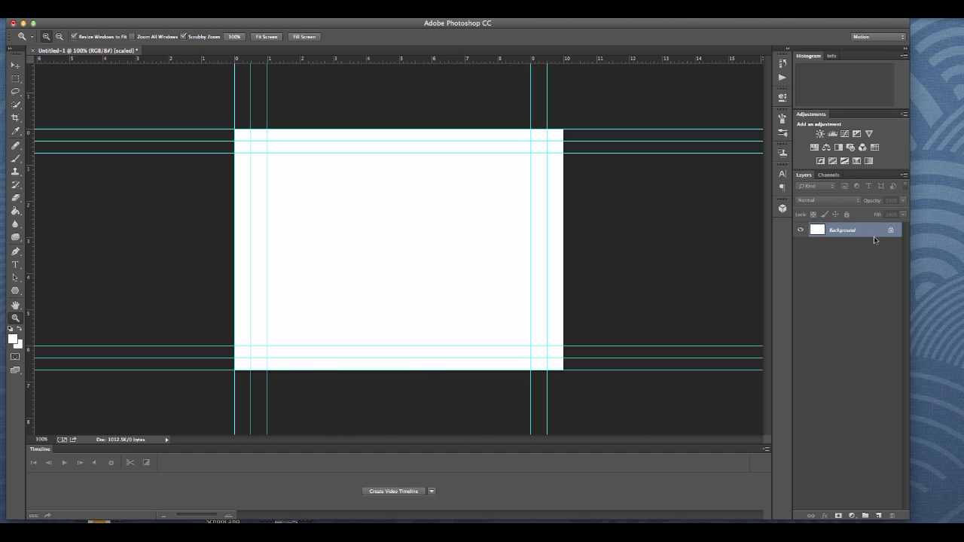
Add a new layer and draw an ellipse about 101 x 91 px near the canvas's upper-left corner, inside the guides
click(904, 175)
click(911, 180)
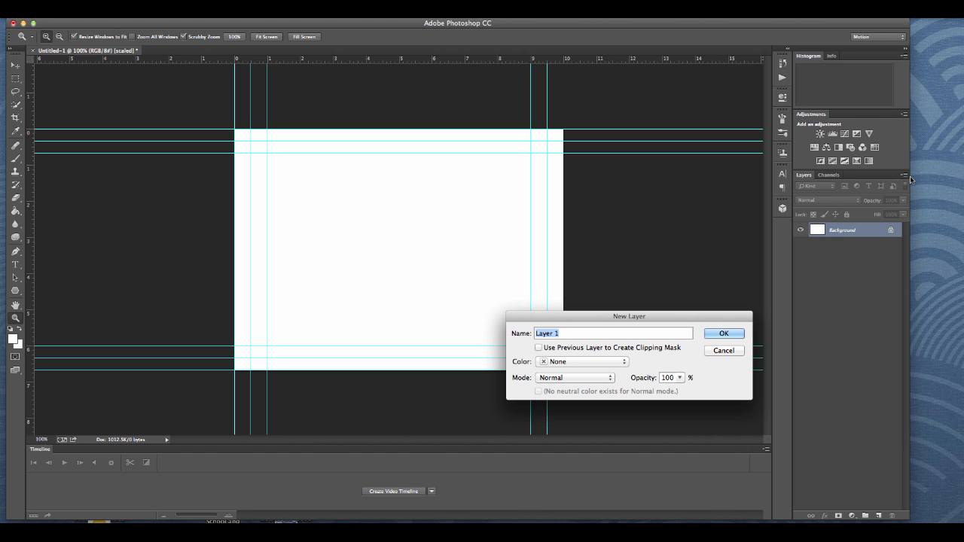
click(712, 336)
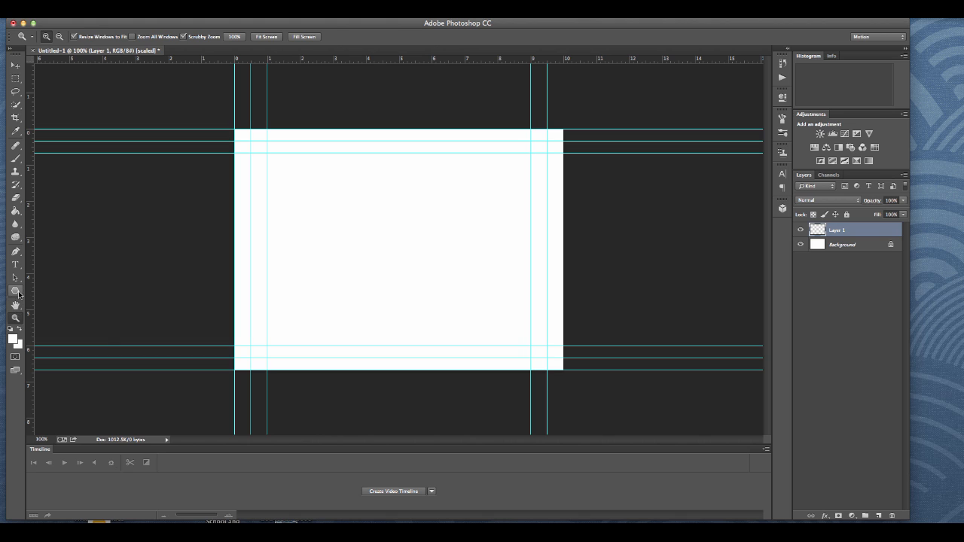
click(15, 291)
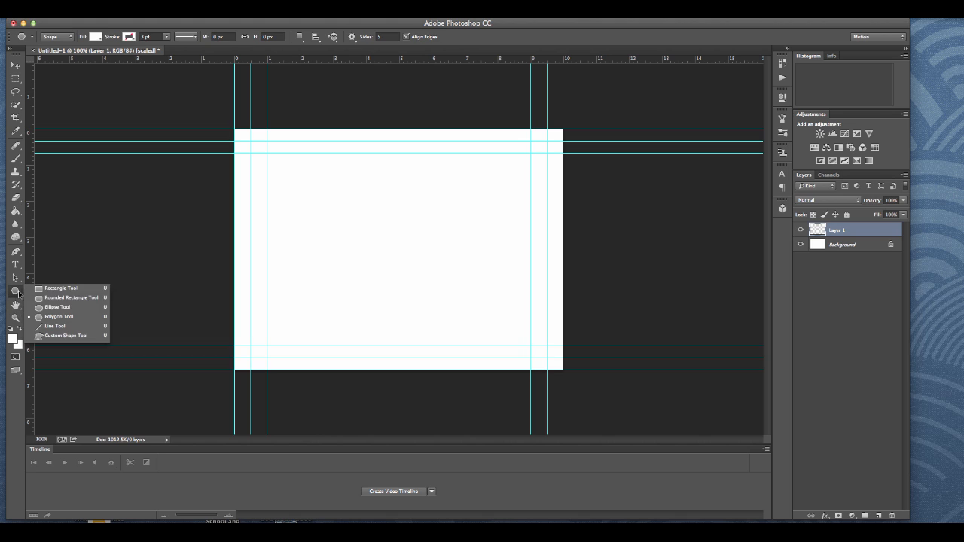
click(58, 307)
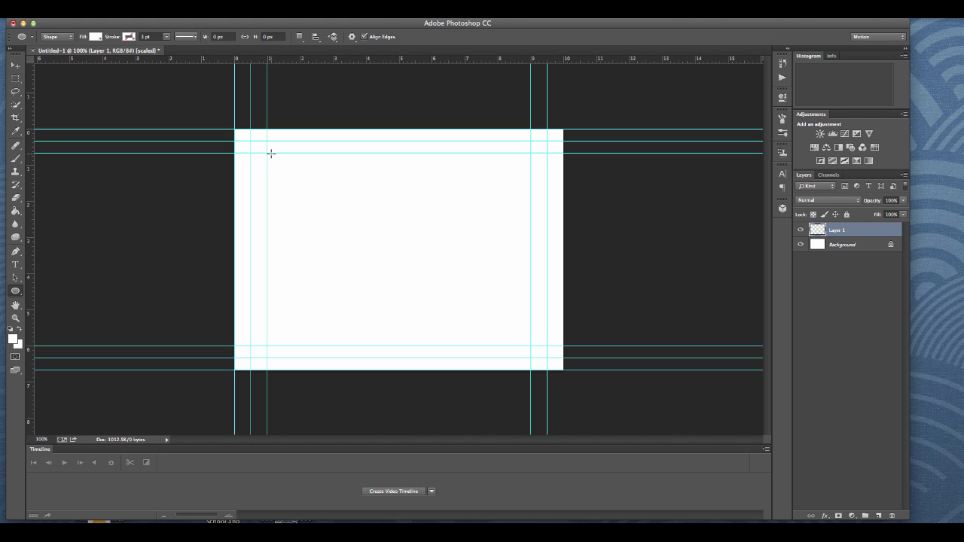
drag(271, 153, 327, 202)
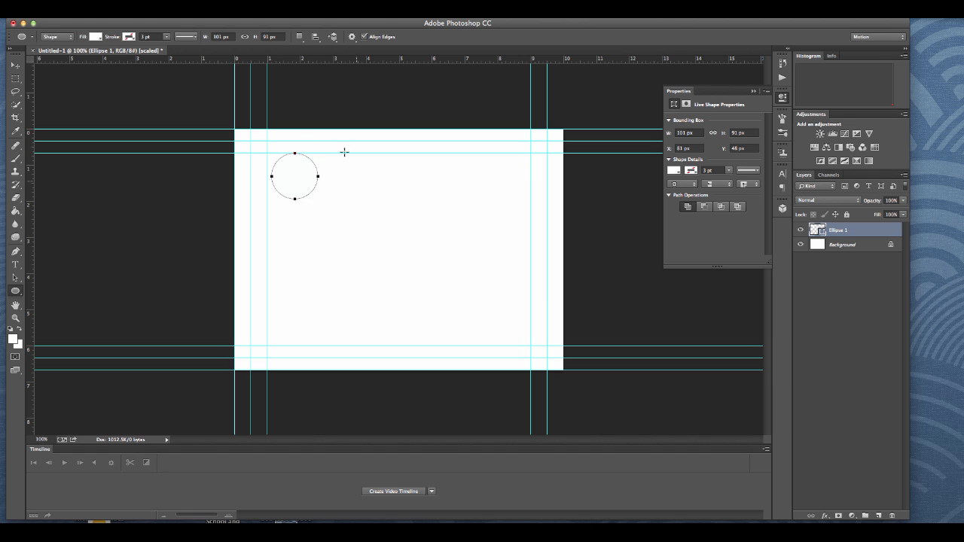
click(754, 91)
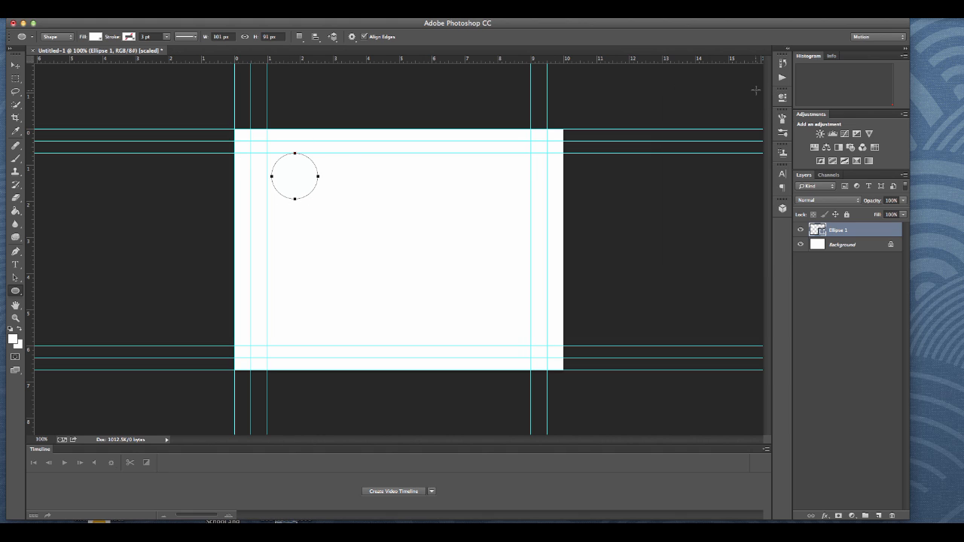
Give the upper-left circle a solid black stroke and a red fill
click(129, 37)
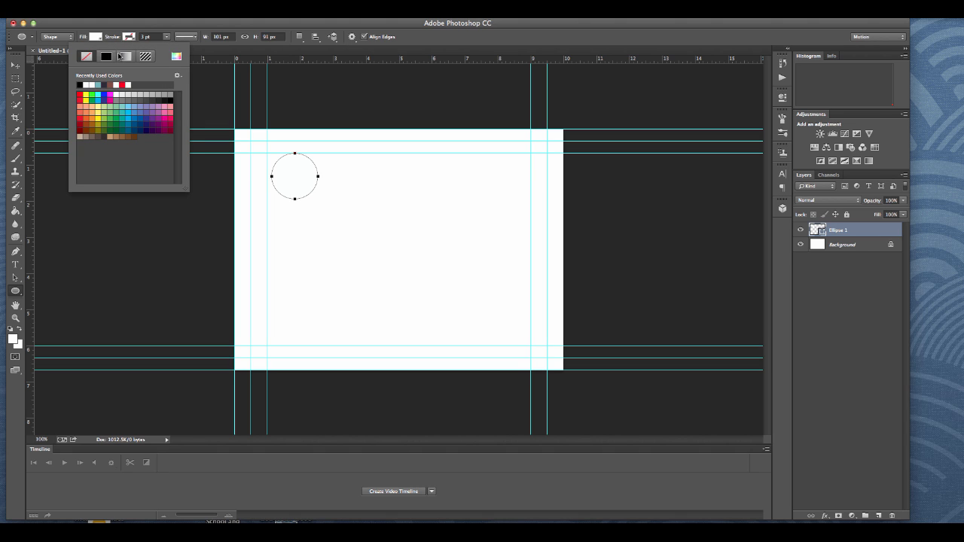
click(107, 57)
click(97, 37)
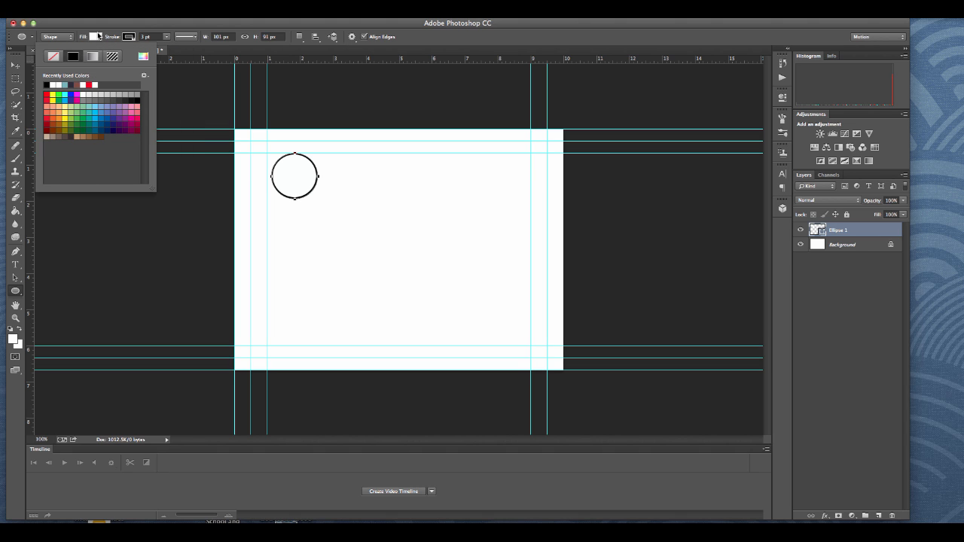
click(48, 95)
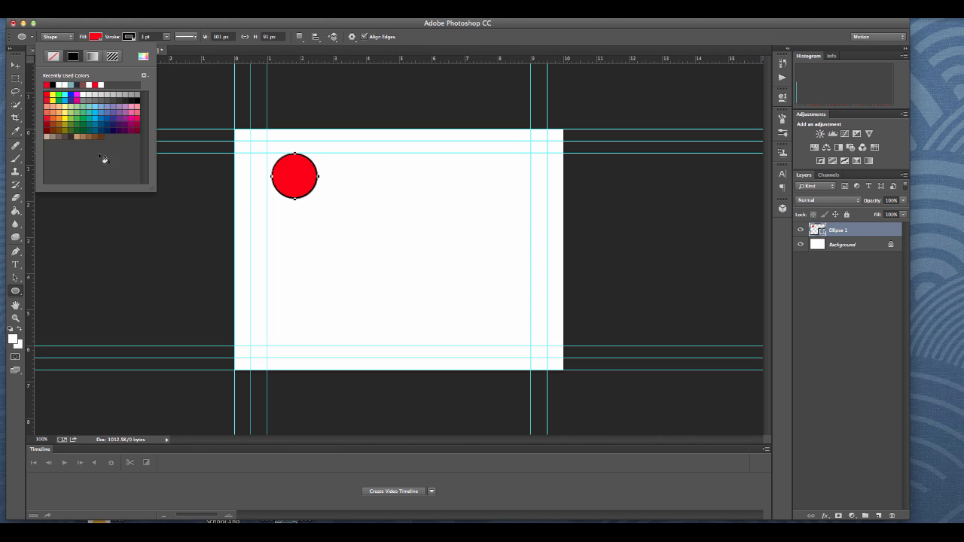
Add another layer and draw an ellipse about 94 x 85 px near the canvas's lower-right corner, inside the guides
click(905, 175)
click(913, 180)
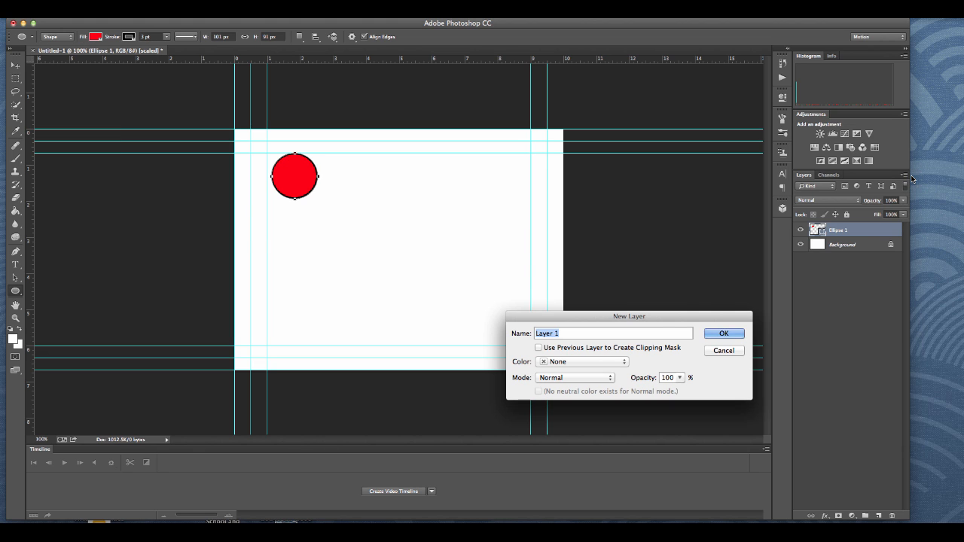
click(736, 336)
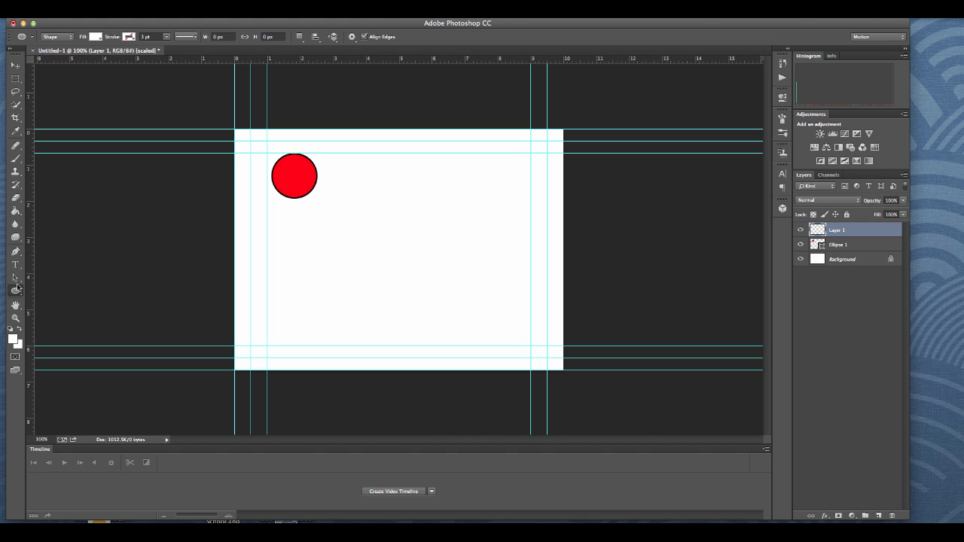
drag(484, 305, 531, 346)
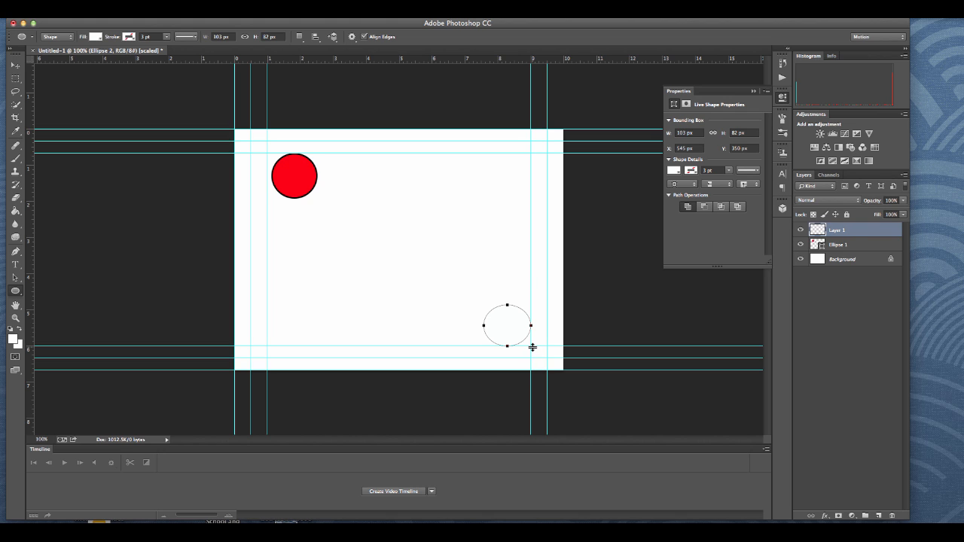
key(ctrl+z)
drag(484, 299, 533, 348)
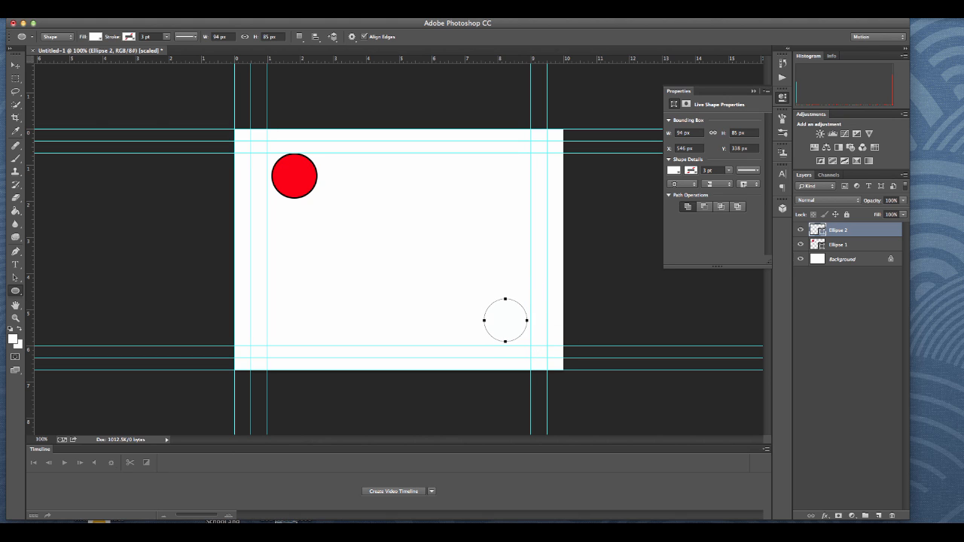
Give the lower-right circle a green fill and a solid black stroke, and switch to the Move tool
click(95, 36)
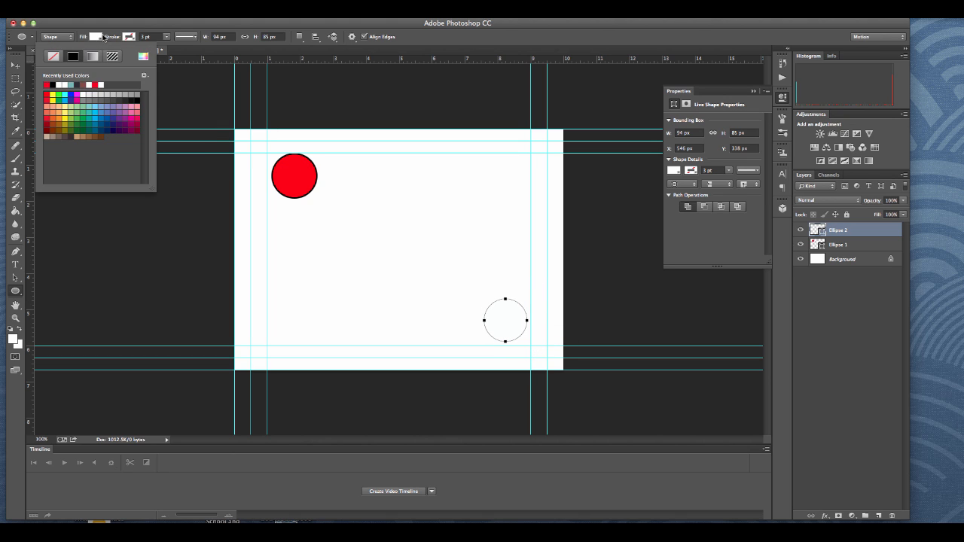
click(59, 95)
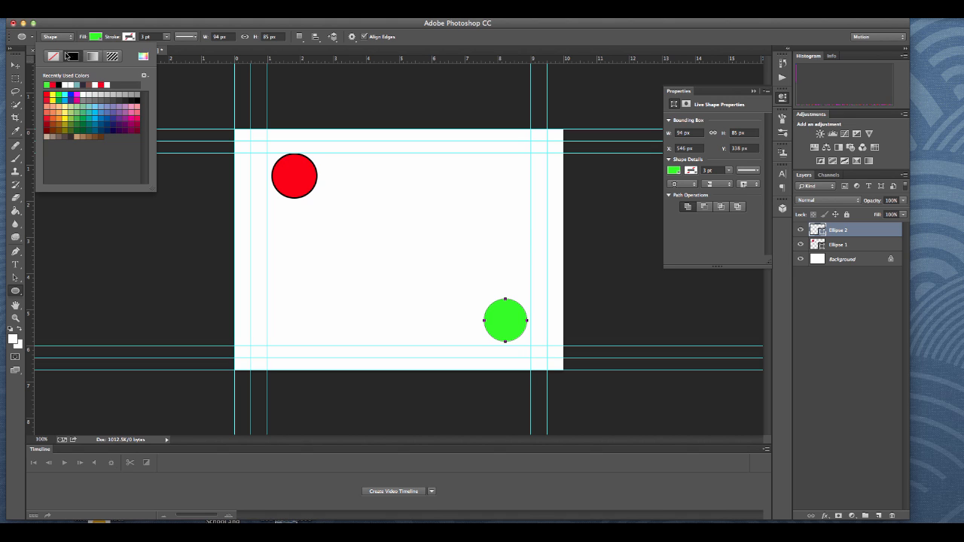
click(129, 36)
click(107, 55)
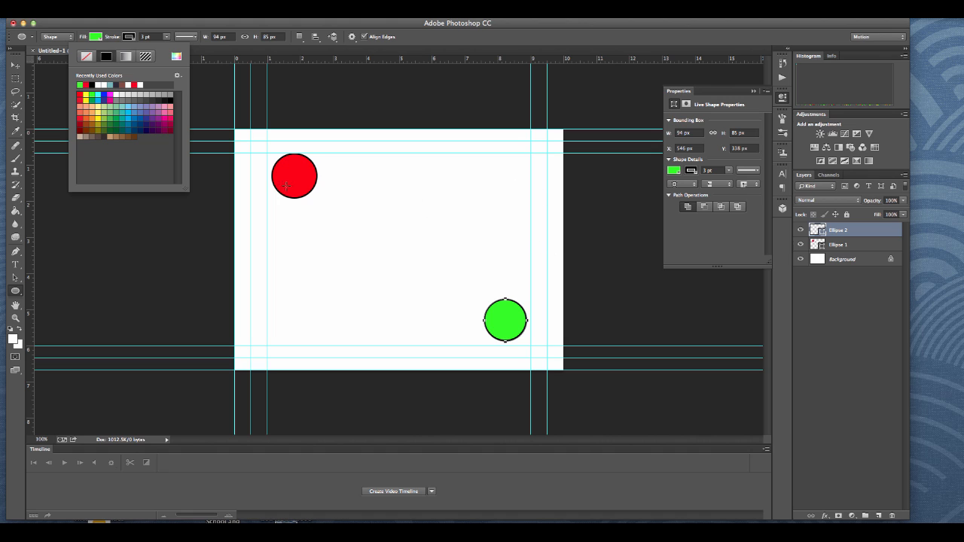
click(15, 66)
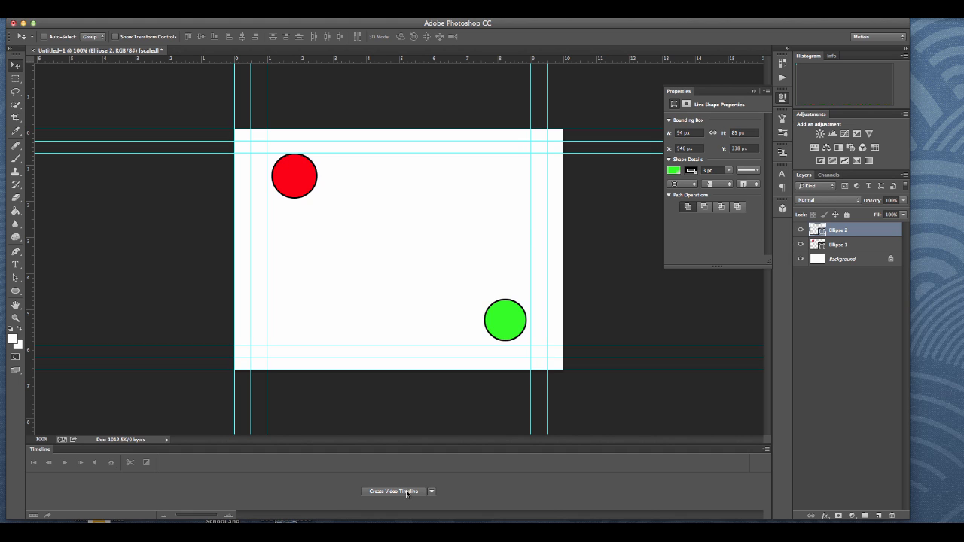
Create a video timeline for the document and convert it to a frame animation
click(369, 493)
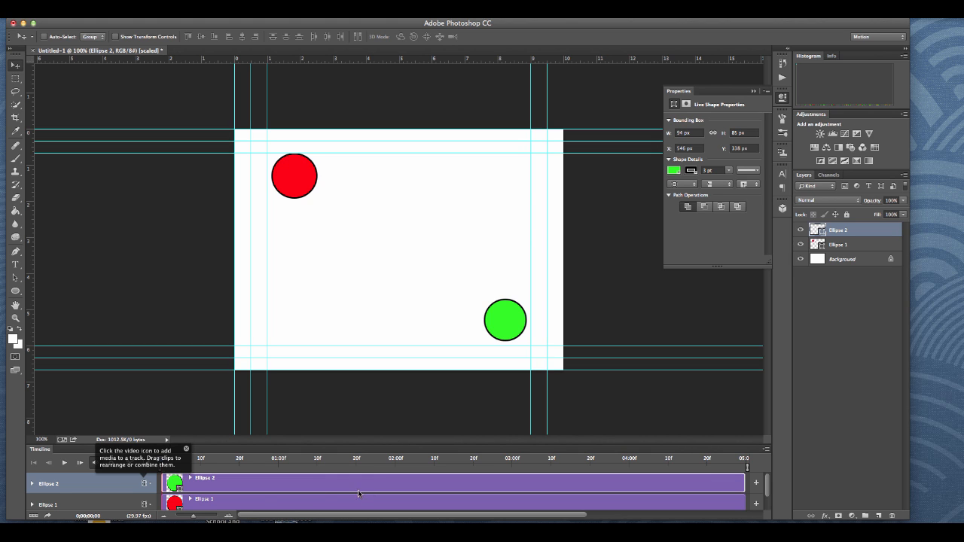
drag(476, 520, 476, 540)
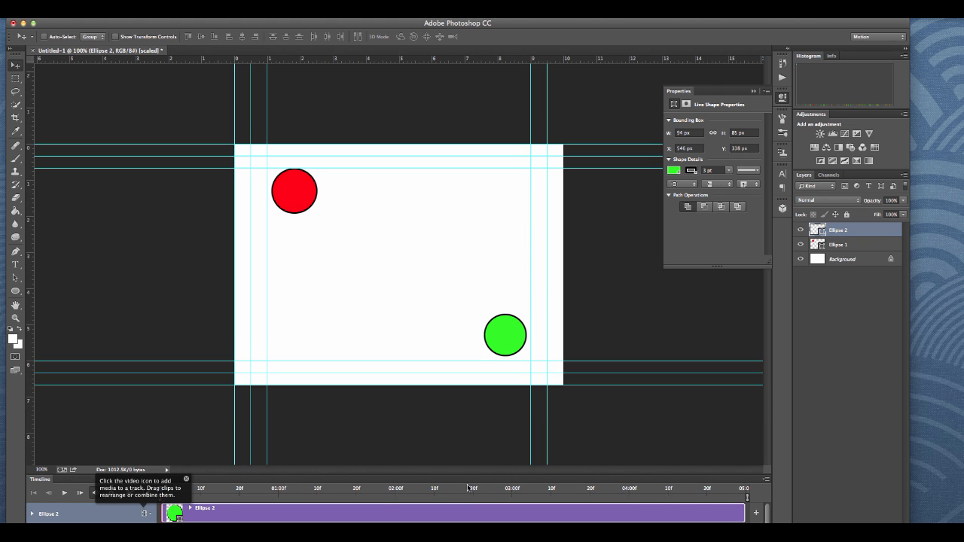
drag(467, 473, 437, 369)
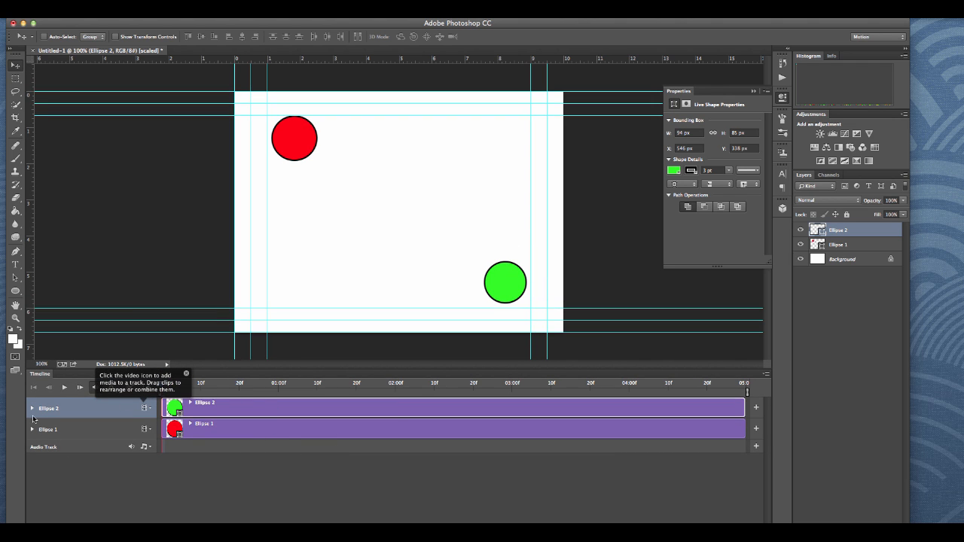
drag(135, 541, 135, 520)
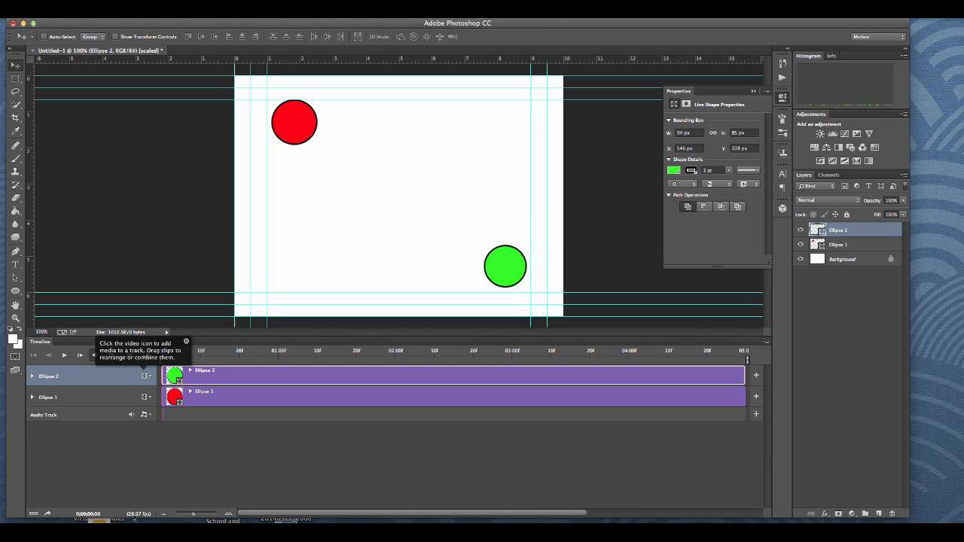
click(34, 515)
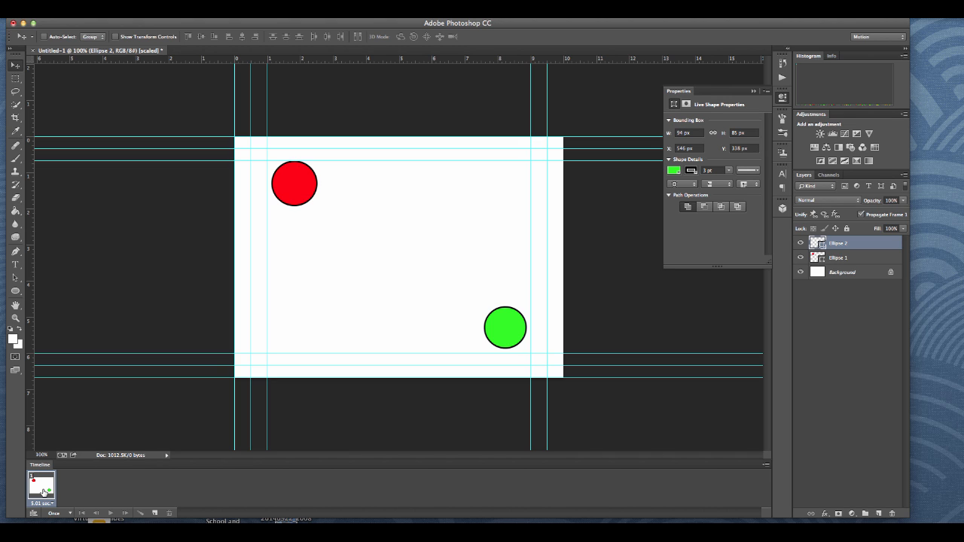
Add a second frame and in it move the red circle to the canvas's lower-left corner and the green circle to the upper-right corner
click(154, 514)
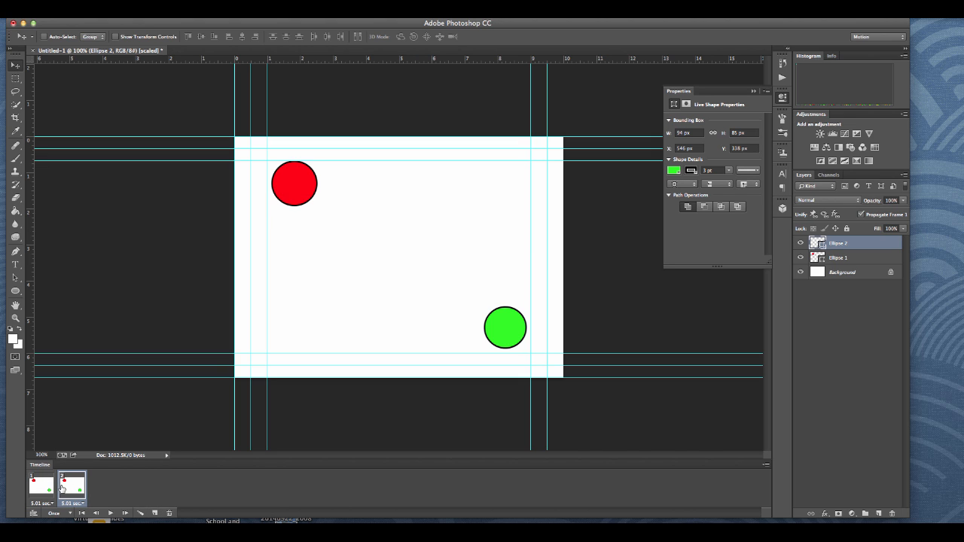
click(840, 260)
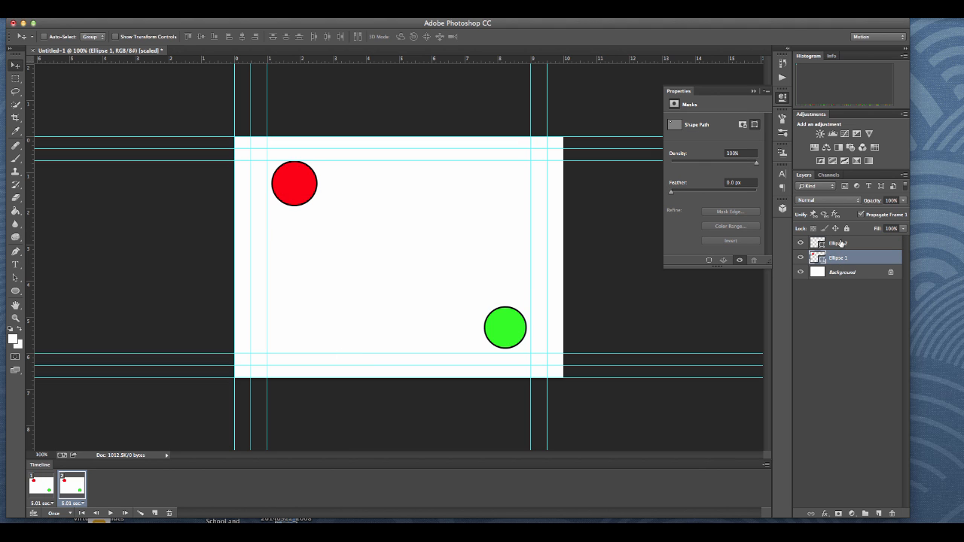
click(840, 244)
click(842, 260)
drag(292, 190, 288, 334)
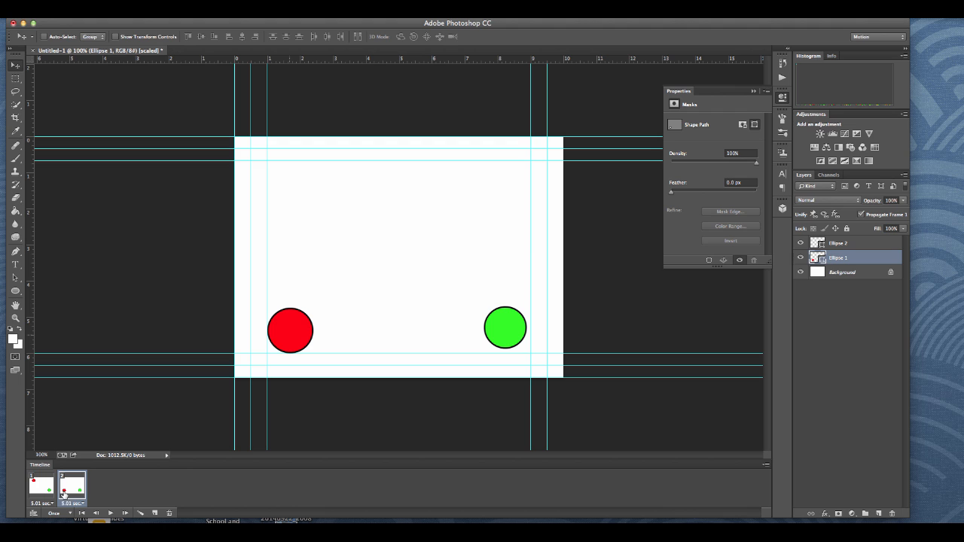
click(844, 244)
drag(505, 332, 504, 184)
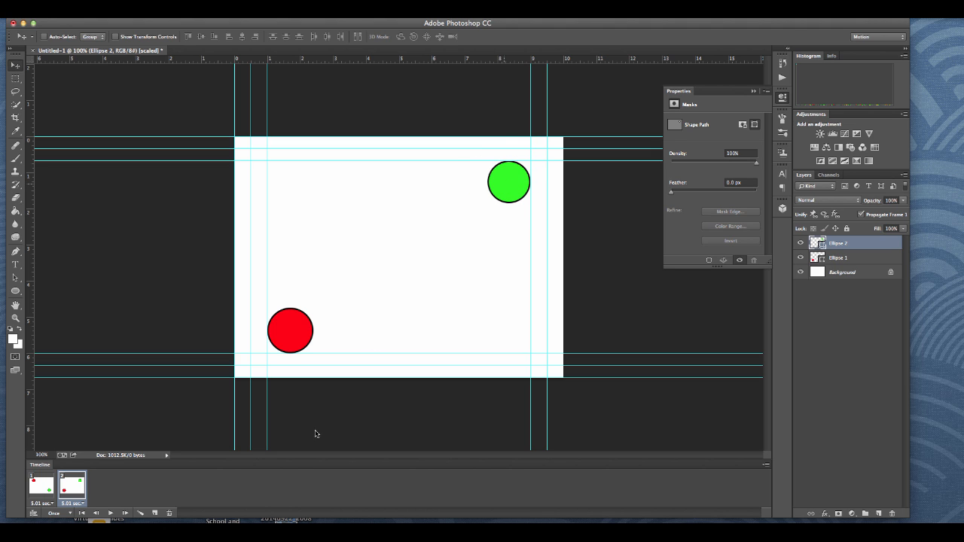
Compare the circle positions by switching back and forth between frames 1 and 2
click(33, 489)
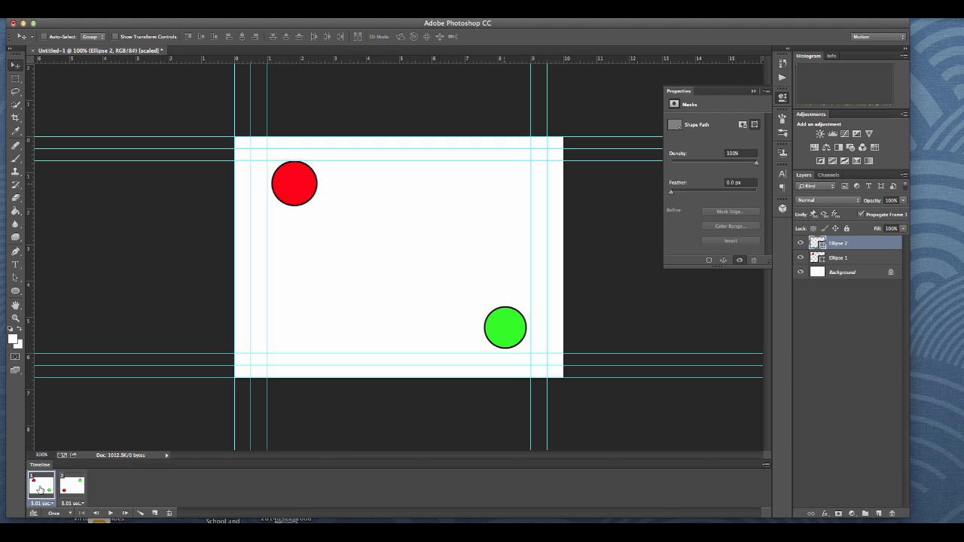
click(67, 490)
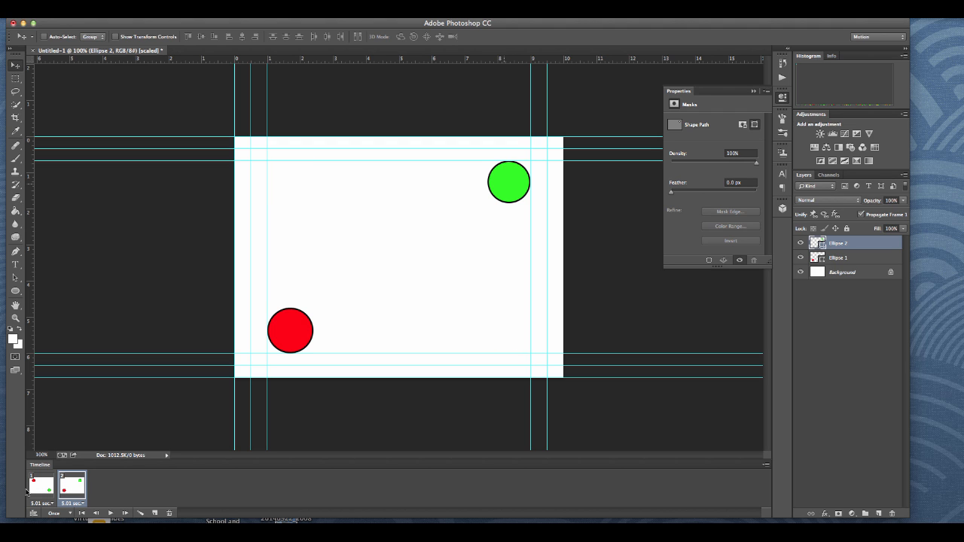
click(51, 491)
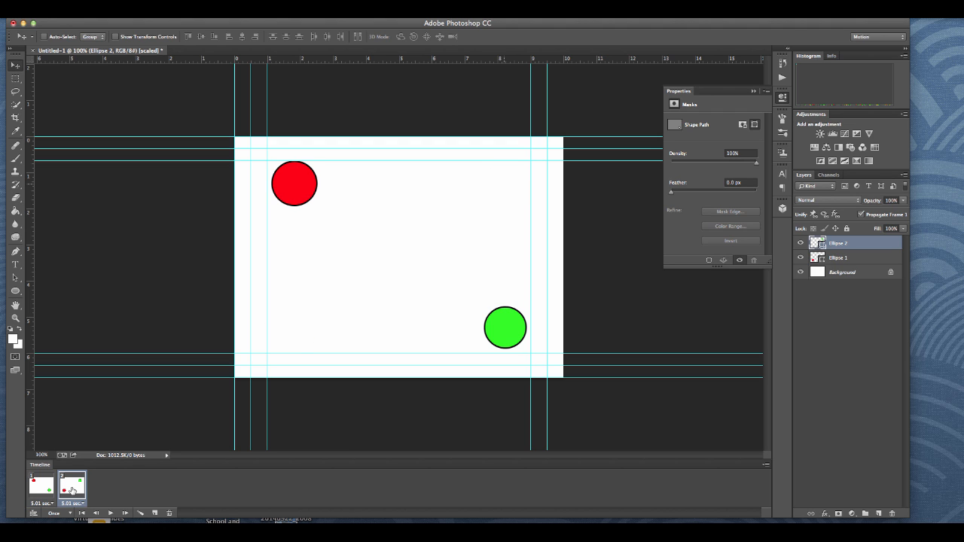
click(72, 491)
click(36, 492)
click(79, 491)
click(45, 491)
click(80, 486)
click(49, 488)
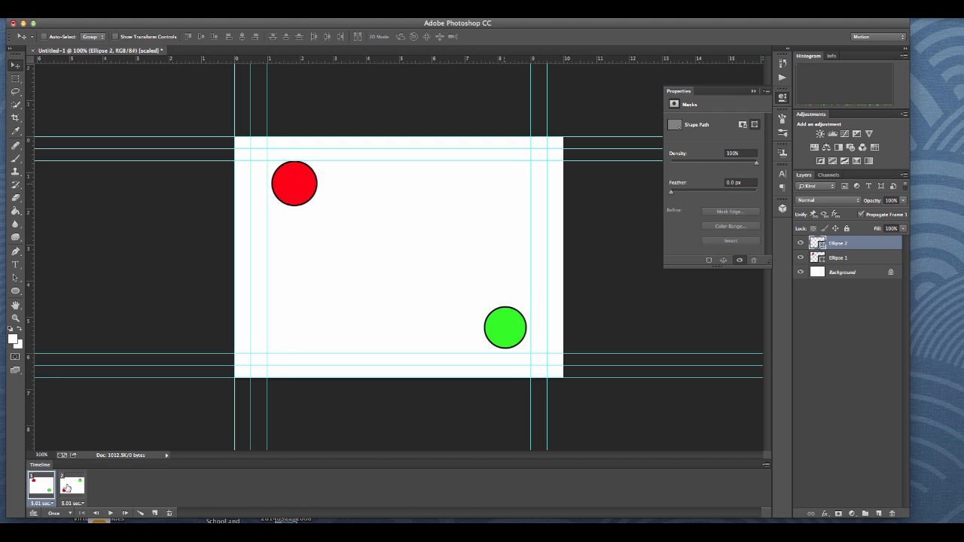
click(70, 490)
click(43, 489)
click(71, 487)
click(46, 491)
click(66, 489)
click(39, 489)
click(66, 488)
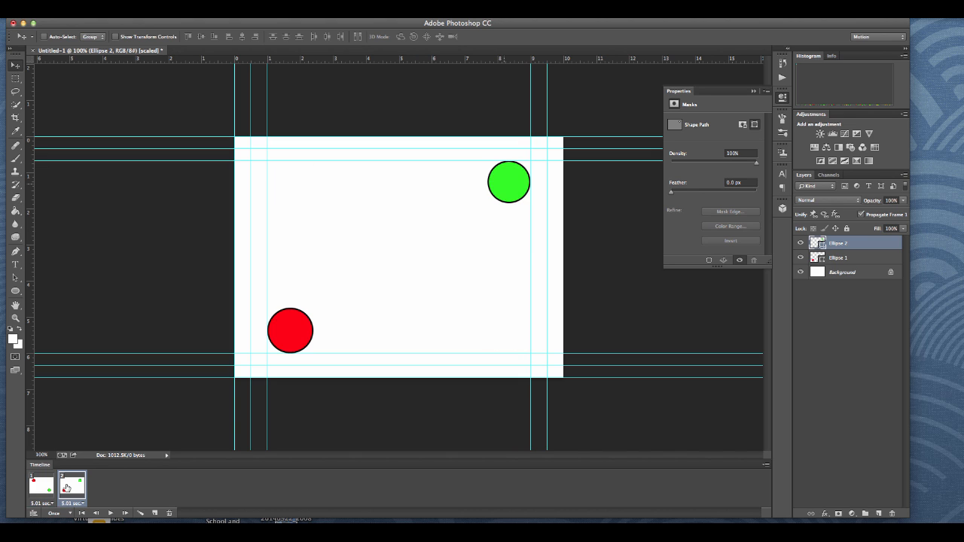
Select both animation frames and set their display time to No delay
click(43, 489)
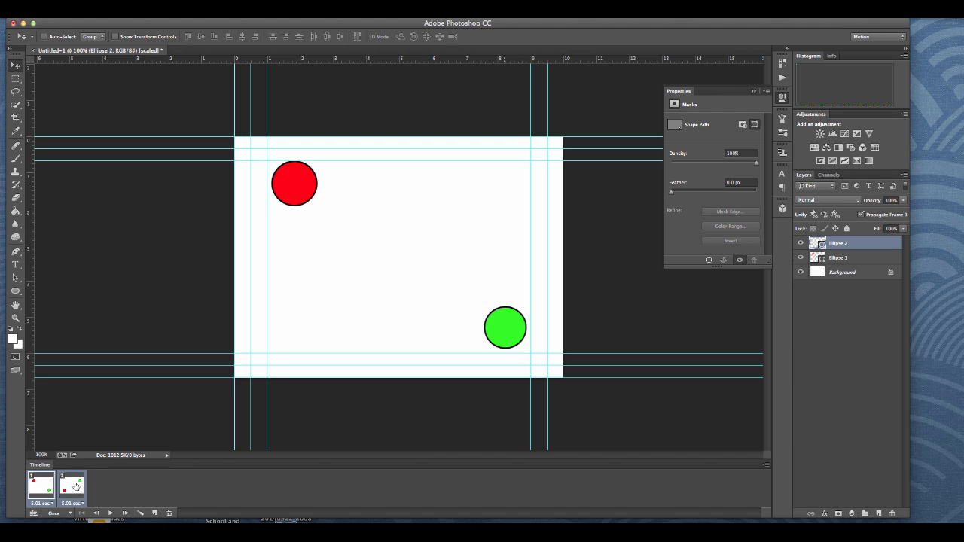
click(43, 503)
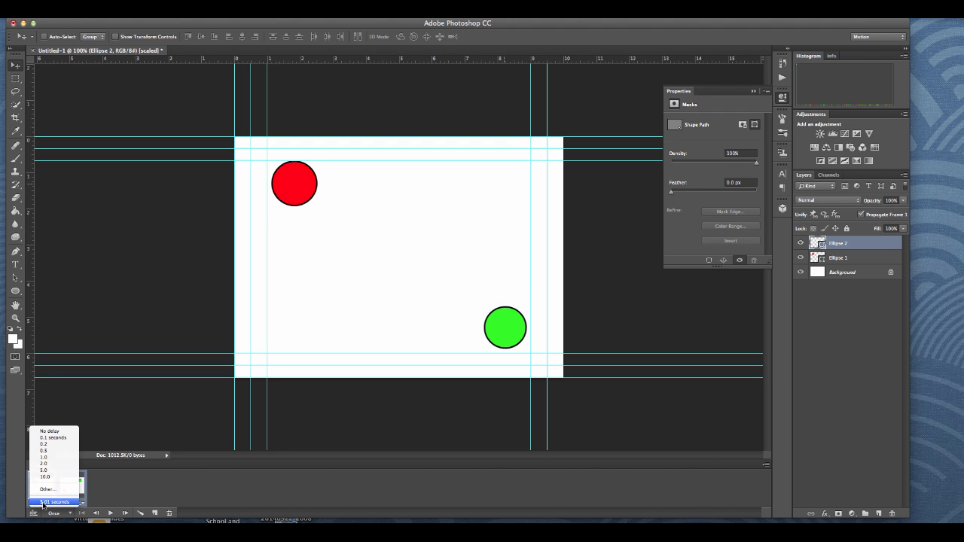
click(46, 432)
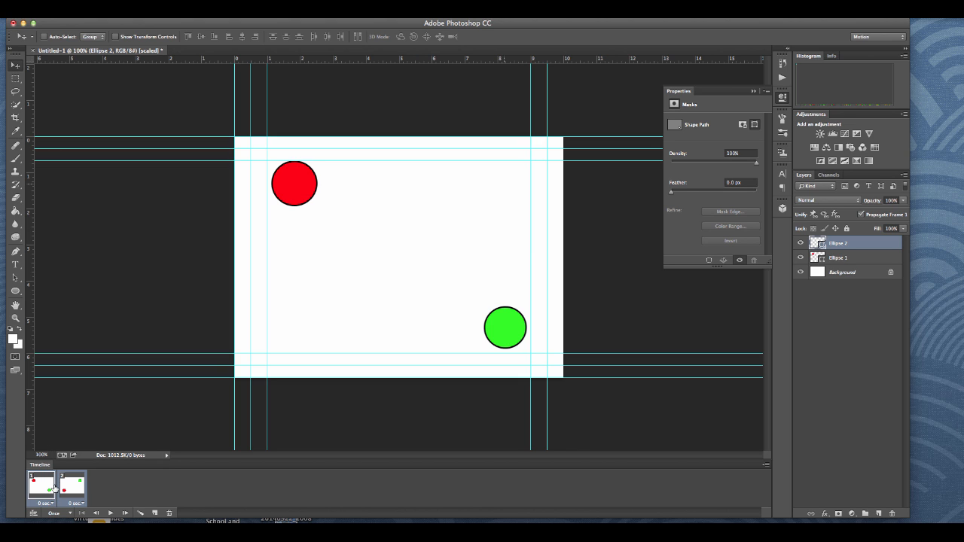
Tween the two selected frames across all layers with 60 added frames, and preview the animation
click(140, 514)
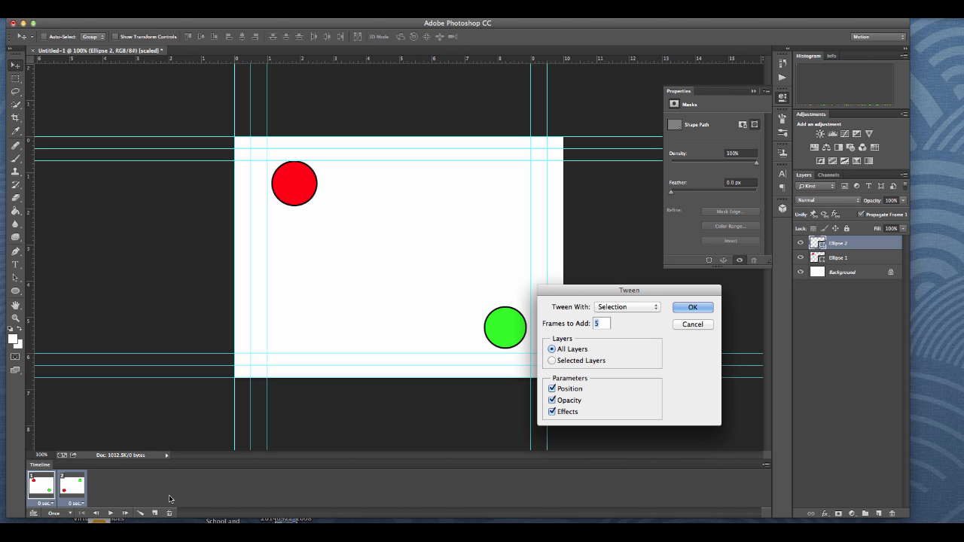
text(60)
key(Return)
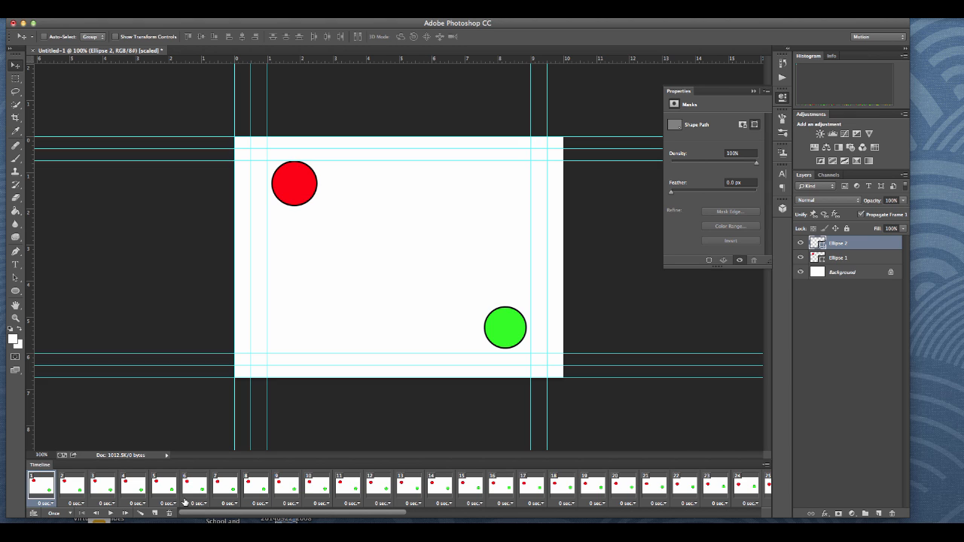
click(96, 513)
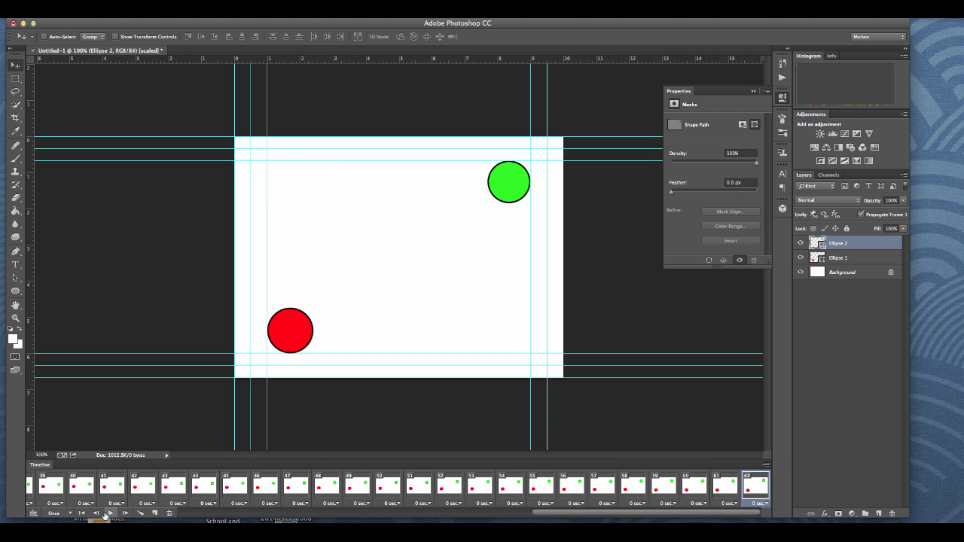
click(109, 513)
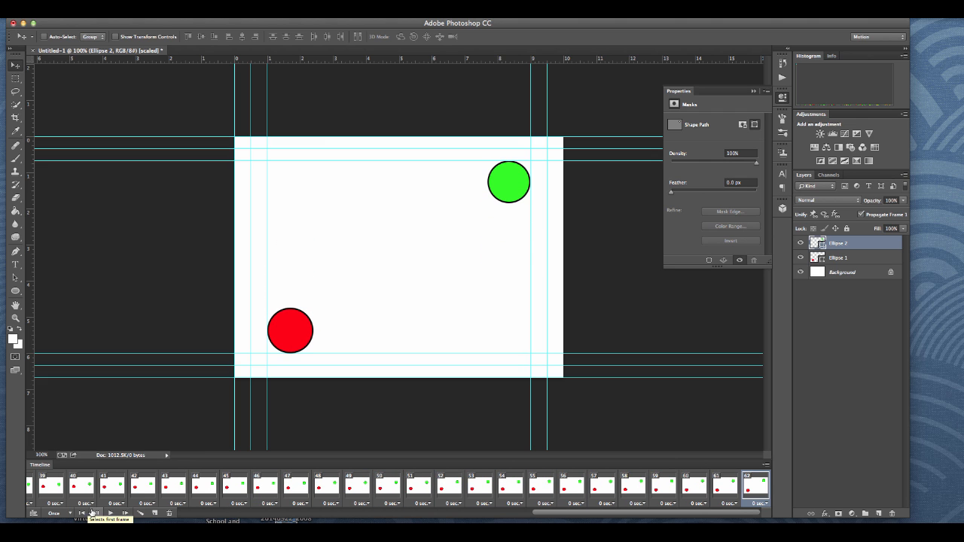
Convert the frame animation to a video timeline and expand the animation properties of the Ellipse 2 track
click(34, 514)
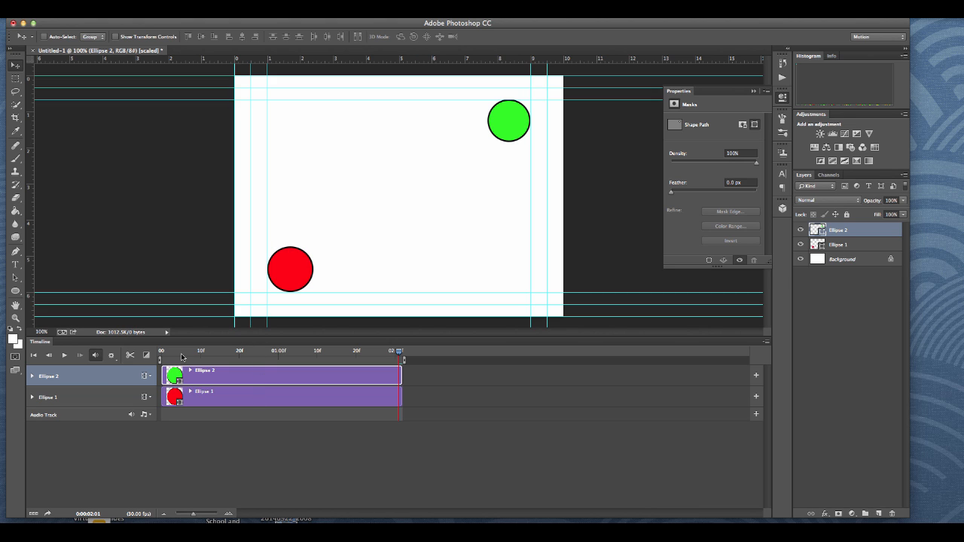
drag(397, 353, 174, 344)
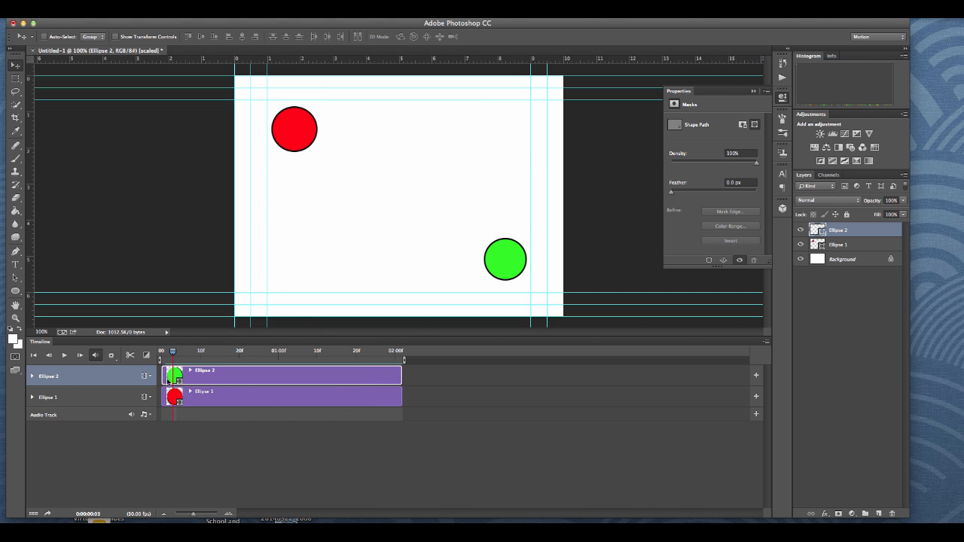
click(32, 377)
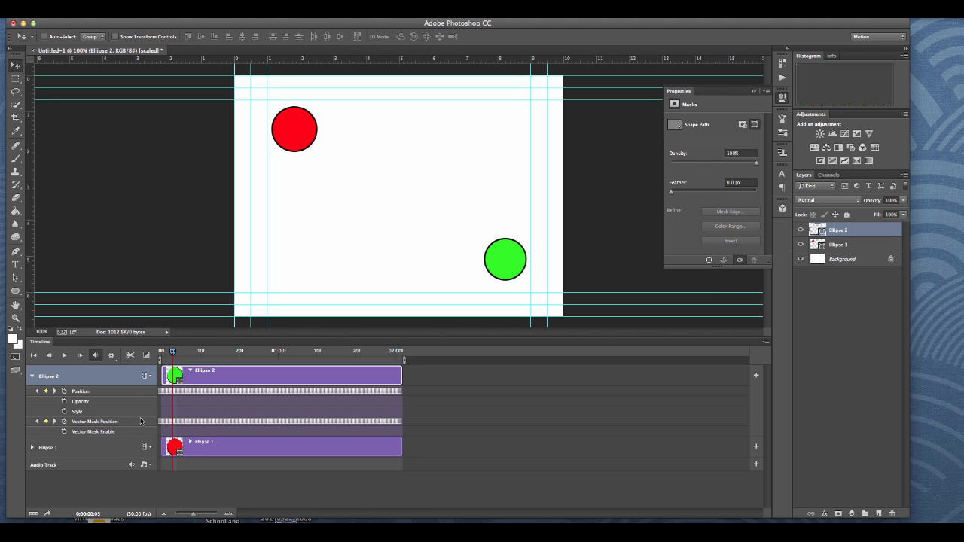
Add Opacity keyframes to Ellipse 2 at the timeline start, at 16 frames and at 1 second
mouse_move(173, 352)
mouse_down()
mouse_move(342, 353)
mouse_move(161, 353)
mouse_up()
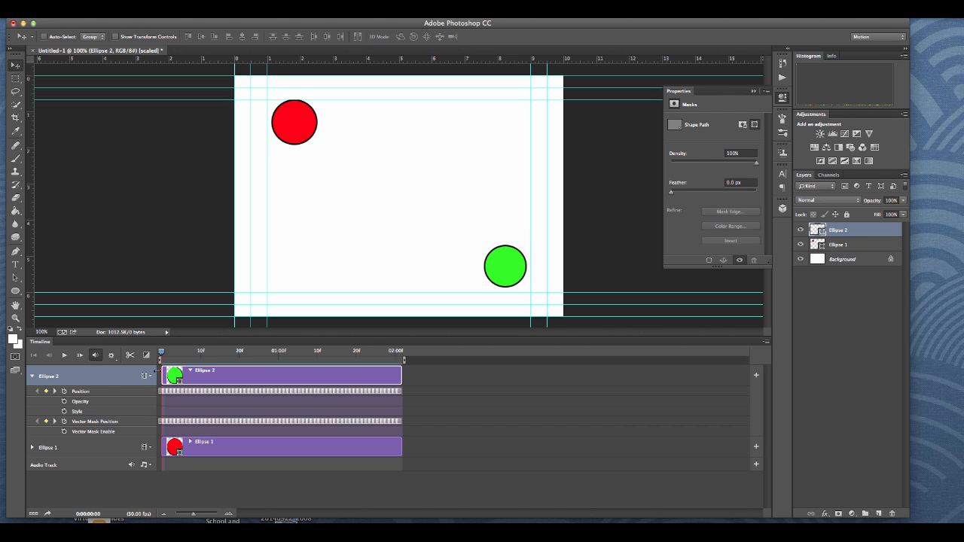
click(65, 403)
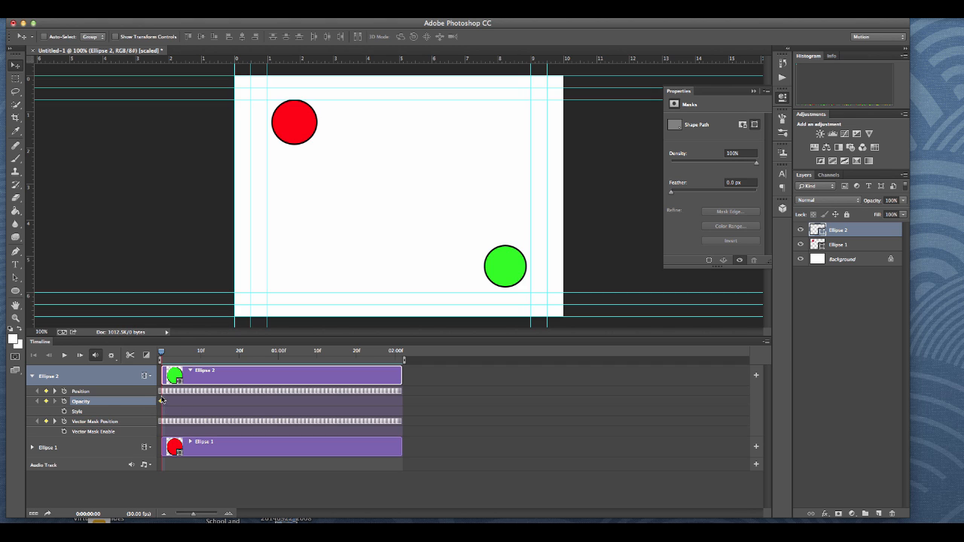
drag(161, 358, 279, 354)
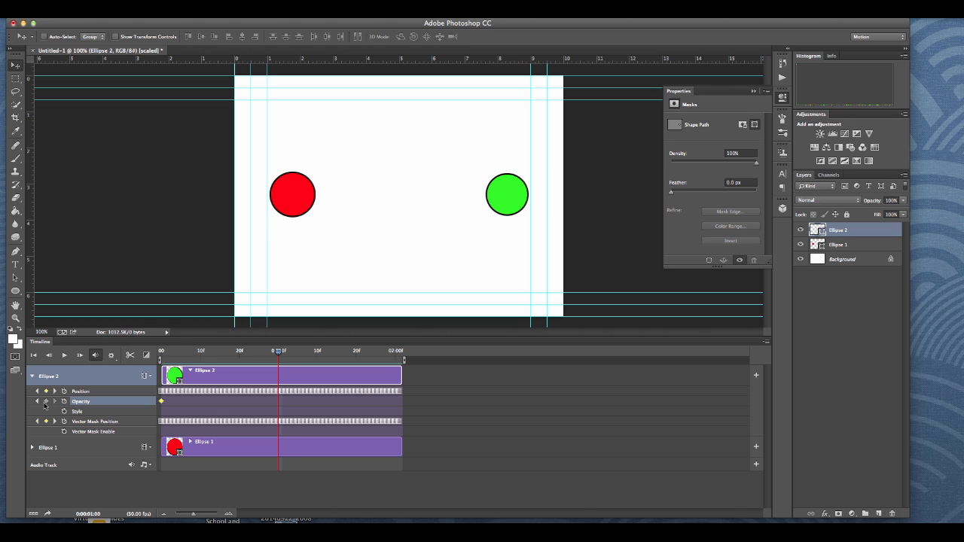
drag(279, 351, 223, 361)
click(46, 401)
Set Ellipse 2's opacity to 0% at its first keyframe and 77% at its 16-frame keyframe
drag(223, 353, 159, 355)
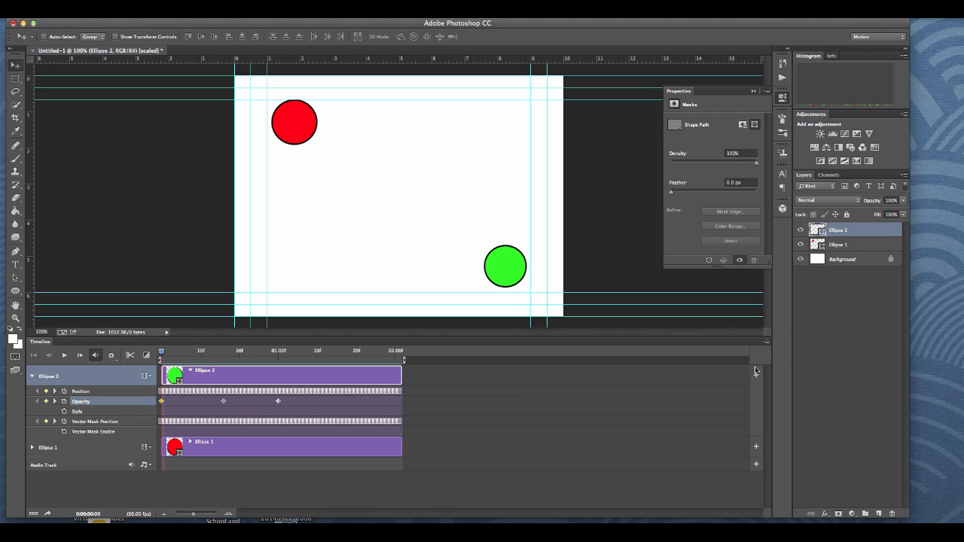
drag(905, 201, 493, 288)
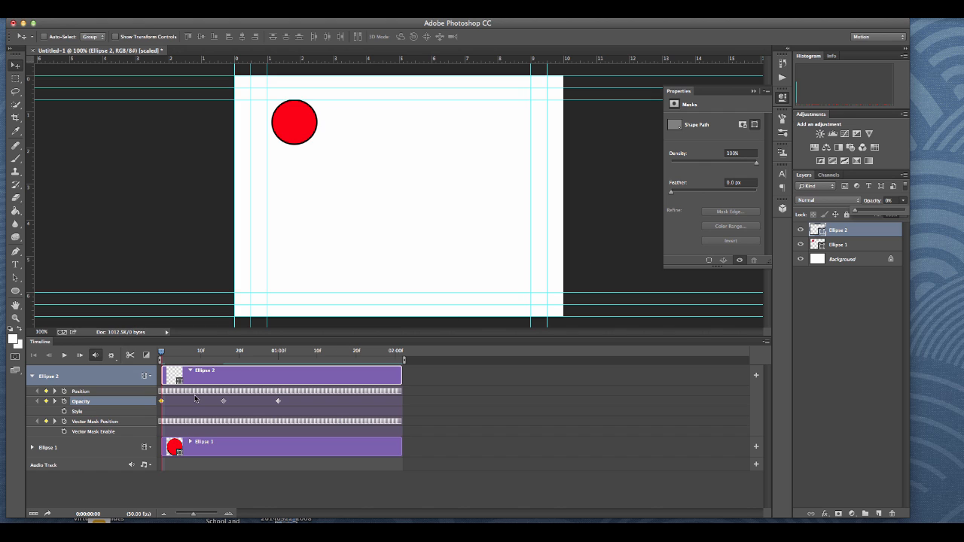
click(227, 352)
drag(226, 355, 223, 366)
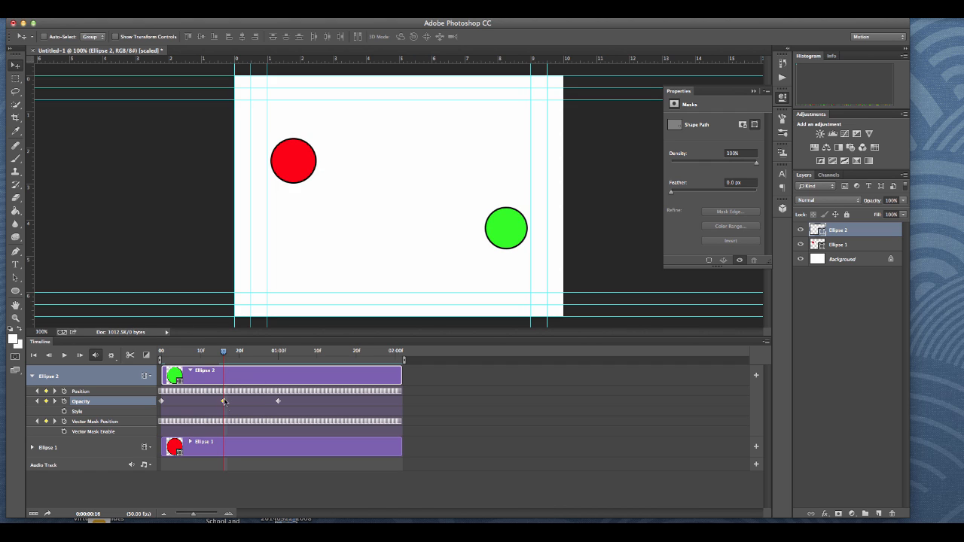
click(904, 200)
mouse_move(899, 211)
mouse_down()
mouse_move(873, 212)
mouse_move(895, 214)
mouse_up()
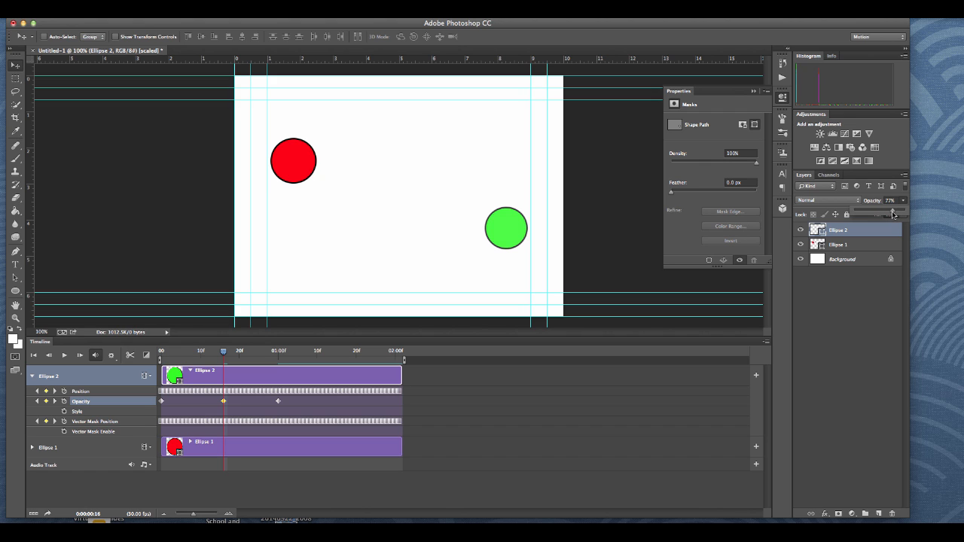
Check Ellipse 2's opacity at the 1-second keyframe and scrub back to the timeline start to review the fade
drag(223, 351, 279, 356)
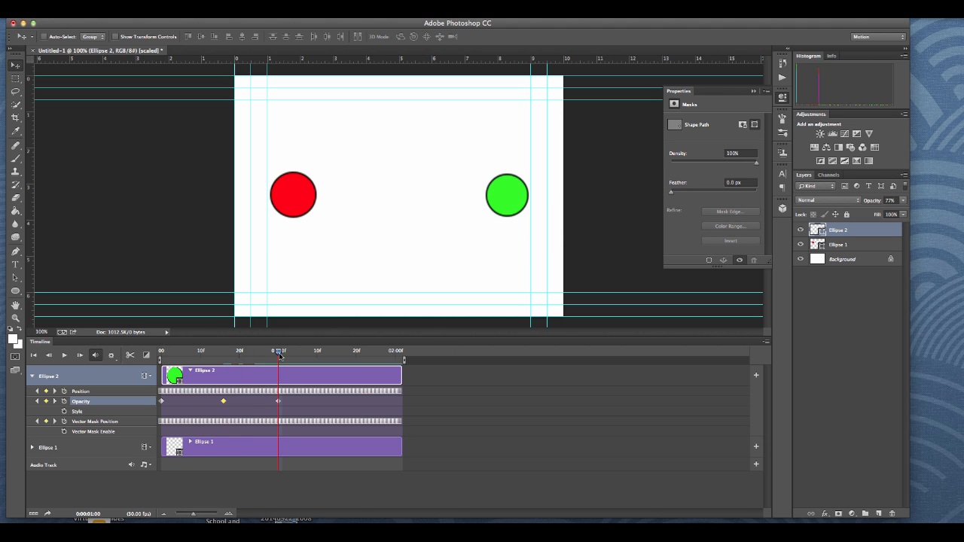
click(280, 403)
click(279, 403)
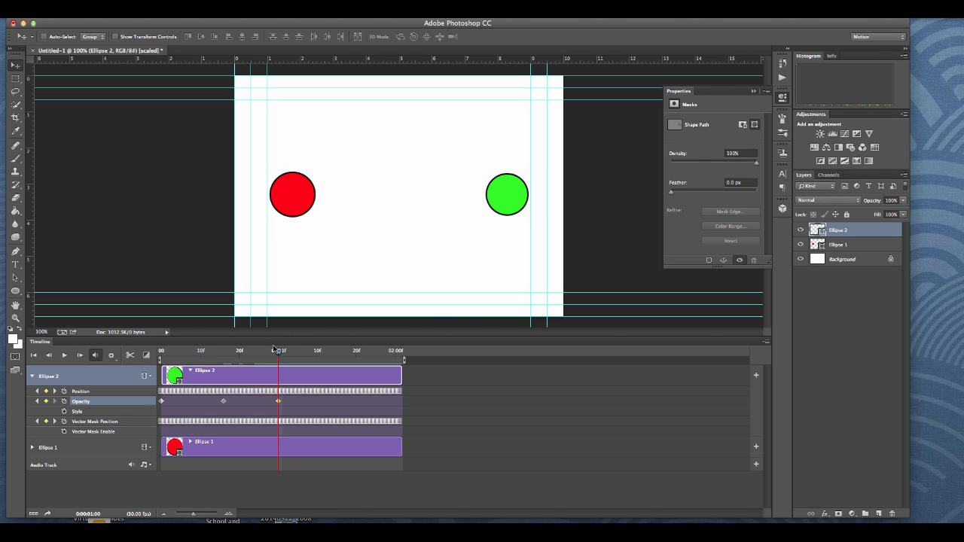
drag(280, 354, 142, 353)
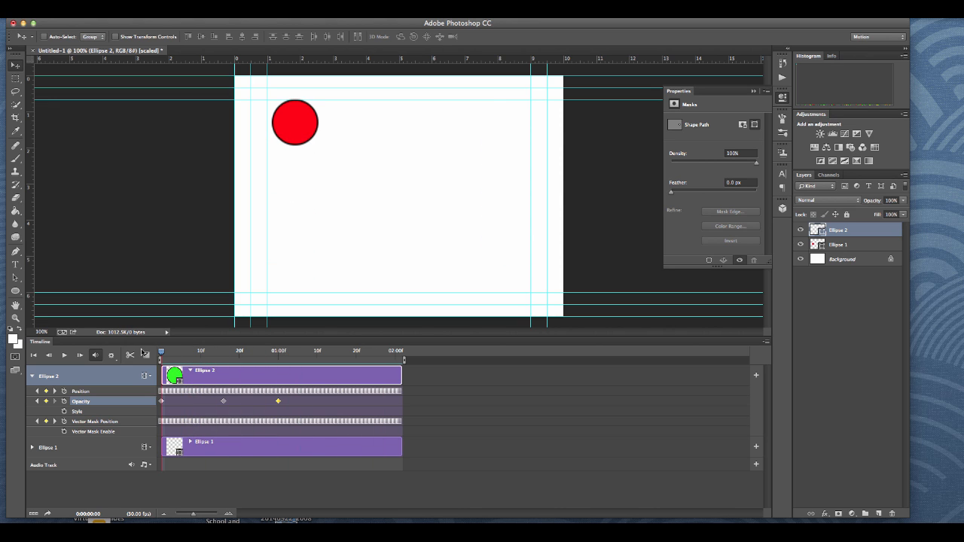
Expand the Ellipse 1 track and add Opacity keyframes at the timeline start, at 16 frames and at 1 second
mouse_move(161, 354)
mouse_down()
mouse_move(407, 365)
mouse_move(169, 369)
mouse_move(445, 373)
mouse_move(193, 363)
mouse_move(383, 356)
mouse_move(160, 356)
mouse_up()
click(32, 449)
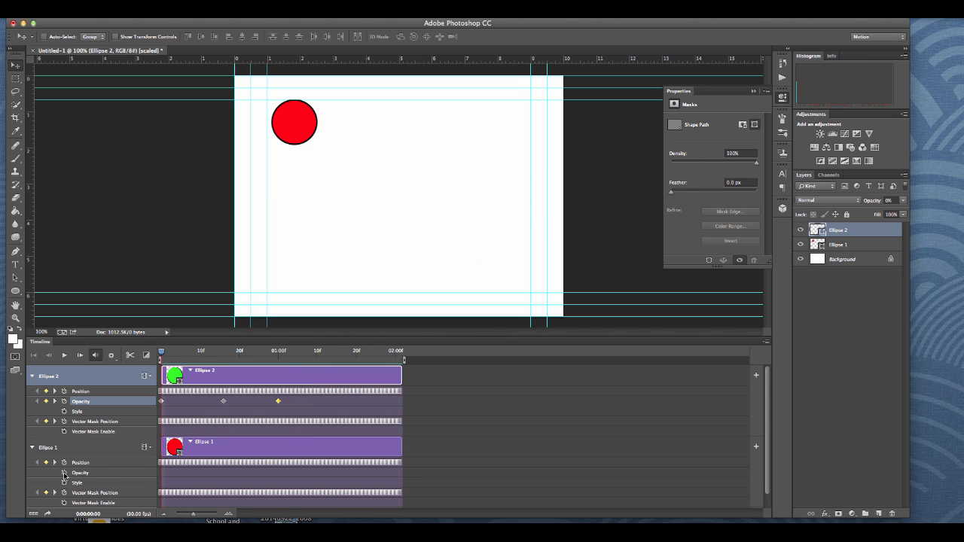
click(64, 474)
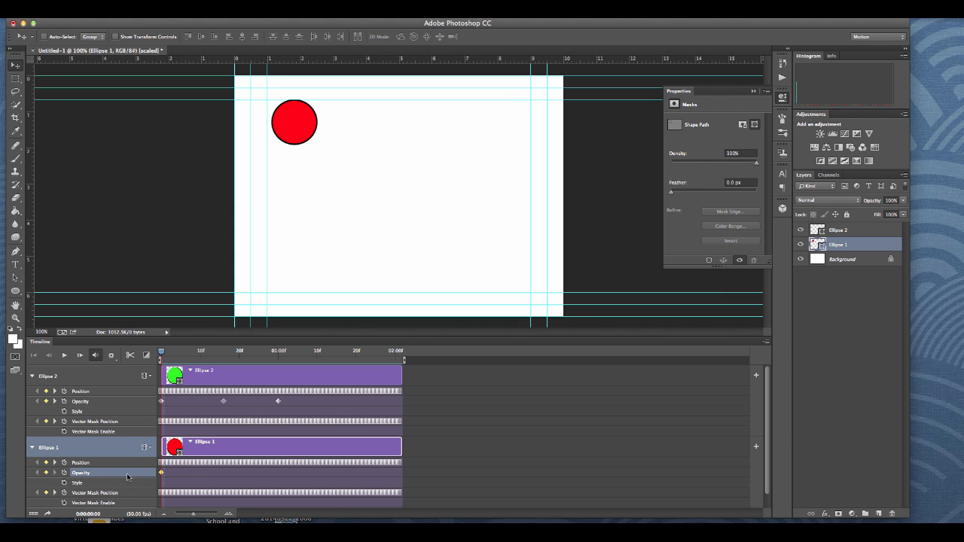
drag(161, 352, 223, 353)
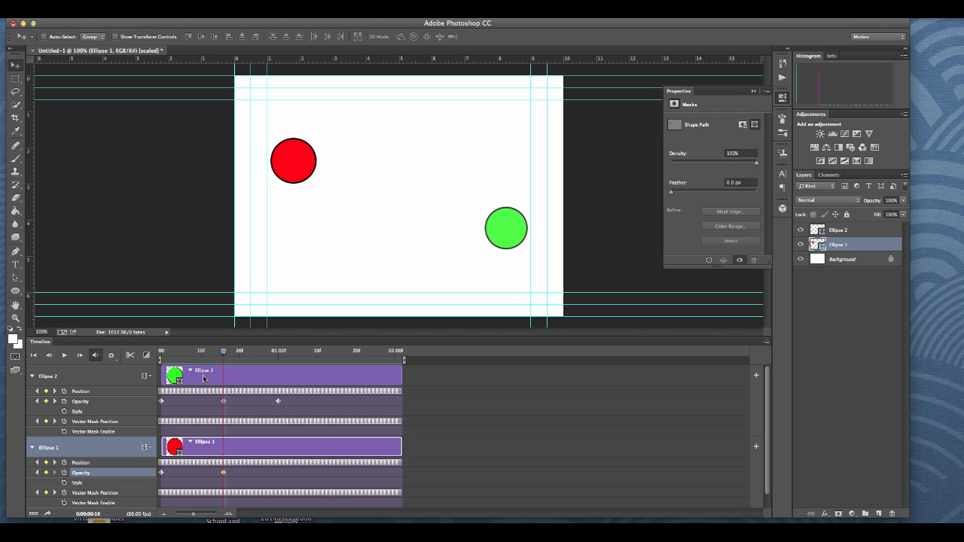
drag(223, 351, 278, 353)
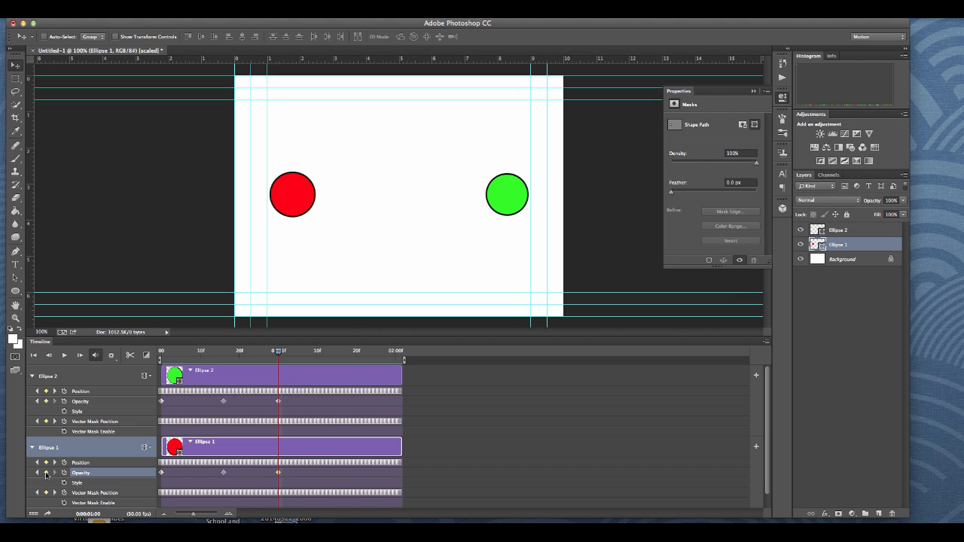
Set Ellipse 1's opacity to 52% at its 16-frame keyframe and 28% at its 1-second keyframe
drag(278, 351, 223, 341)
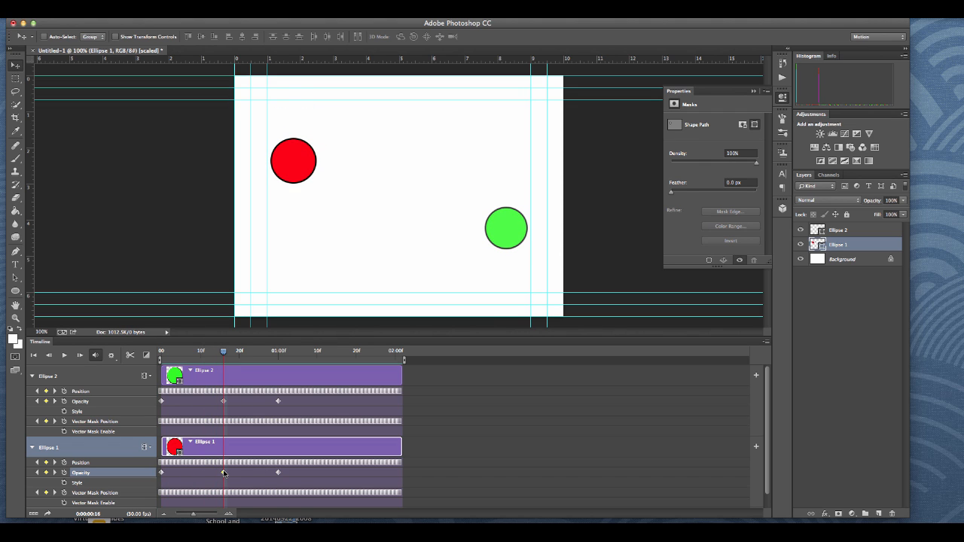
click(904, 175)
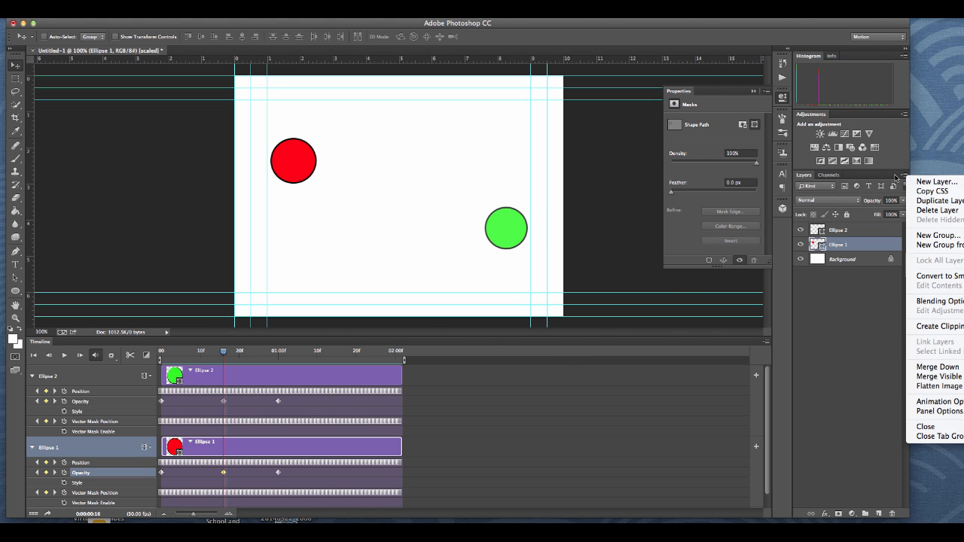
click(900, 177)
drag(904, 202, 879, 213)
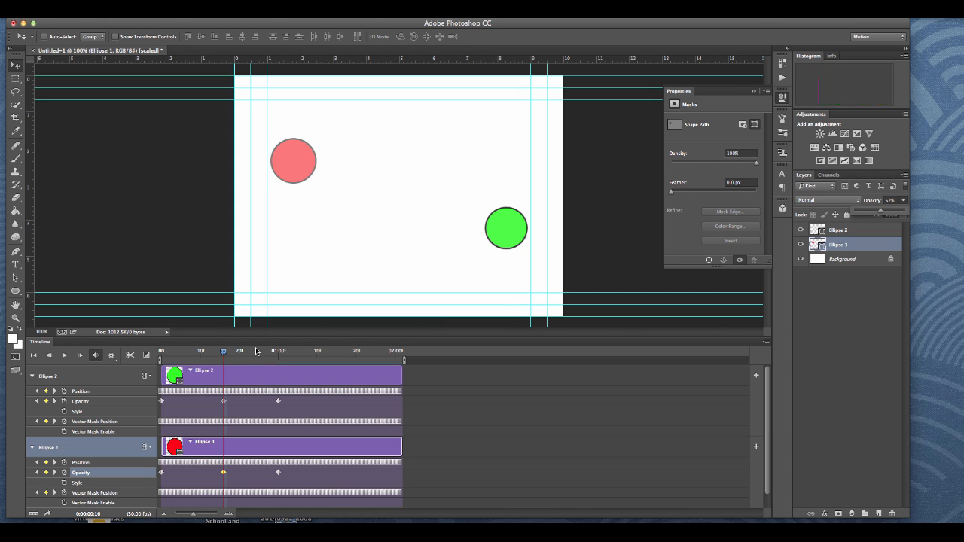
click(223, 353)
drag(223, 354, 278, 354)
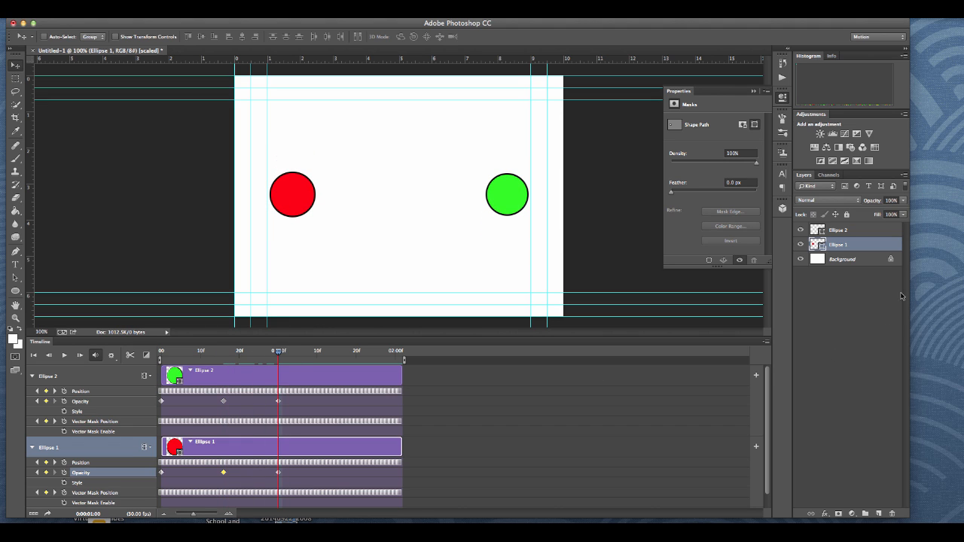
click(904, 200)
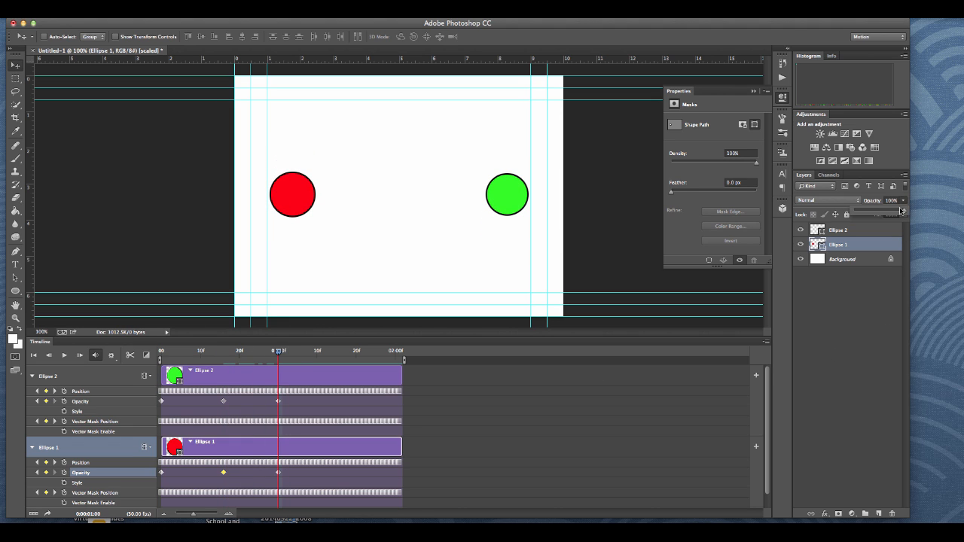
drag(904, 213, 868, 214)
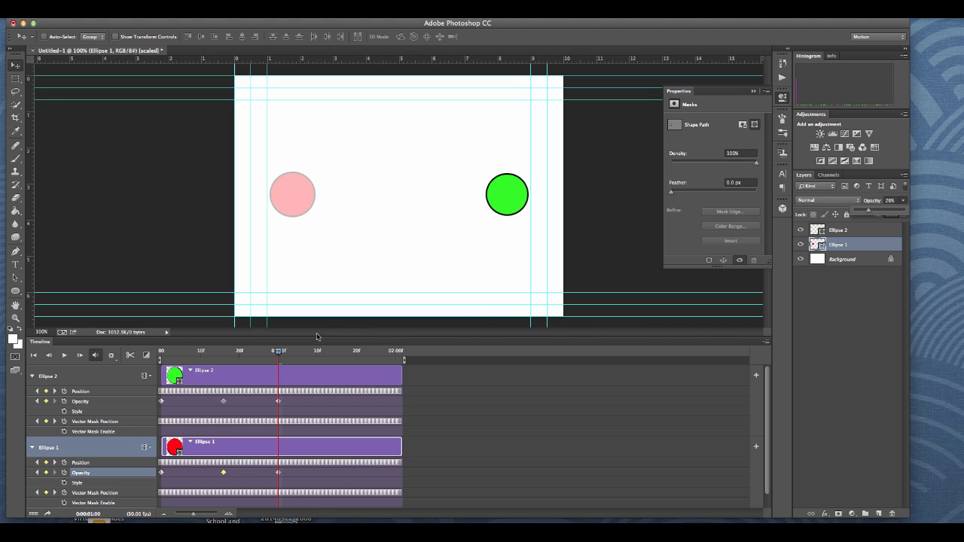
Set Ellipse 1's opacity to 0% with a new keyframe at the timeline end and play back the animation
drag(279, 352, 404, 360)
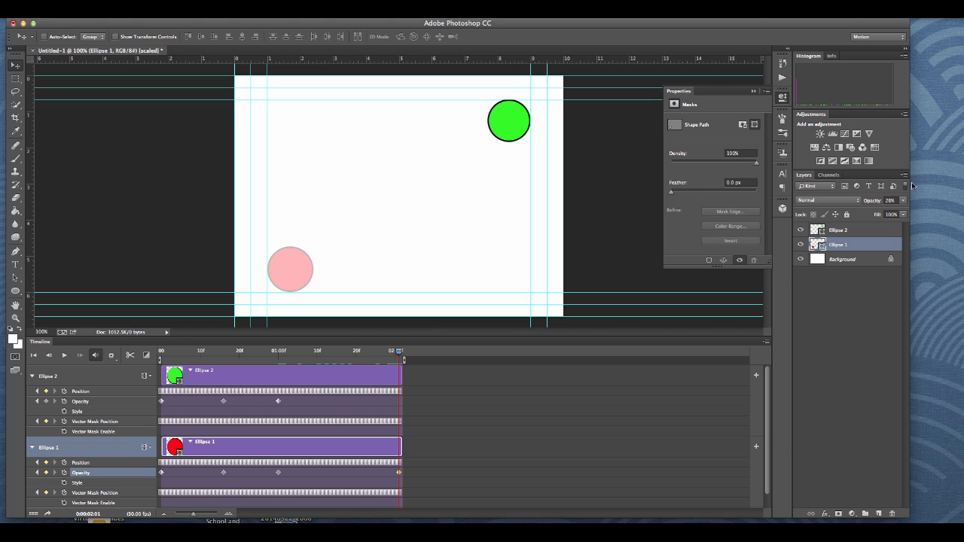
click(903, 200)
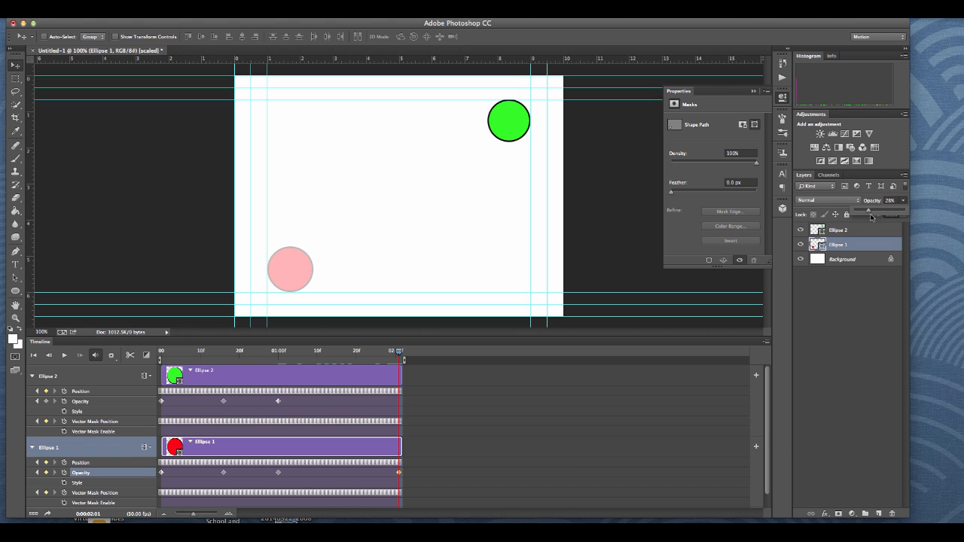
drag(870, 213, 814, 214)
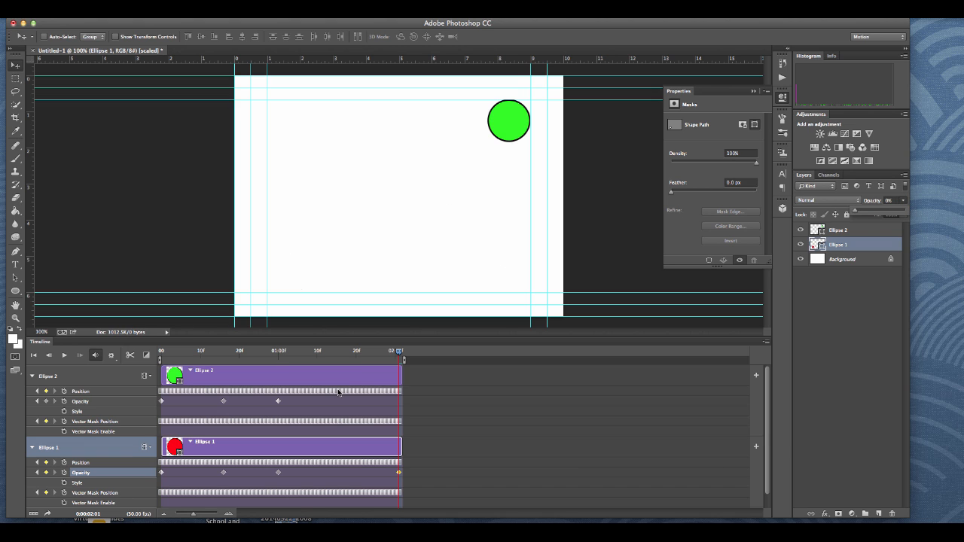
drag(398, 353, 206, 353)
key(space)
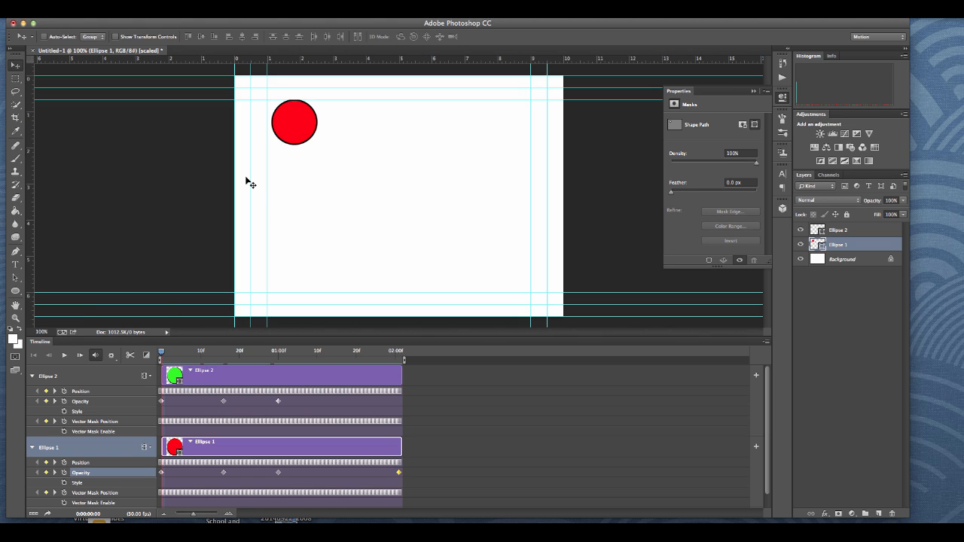
Render all frames of the timeline as an H.264 video named redball.mp4 in the Desktop folder
click(767, 343)
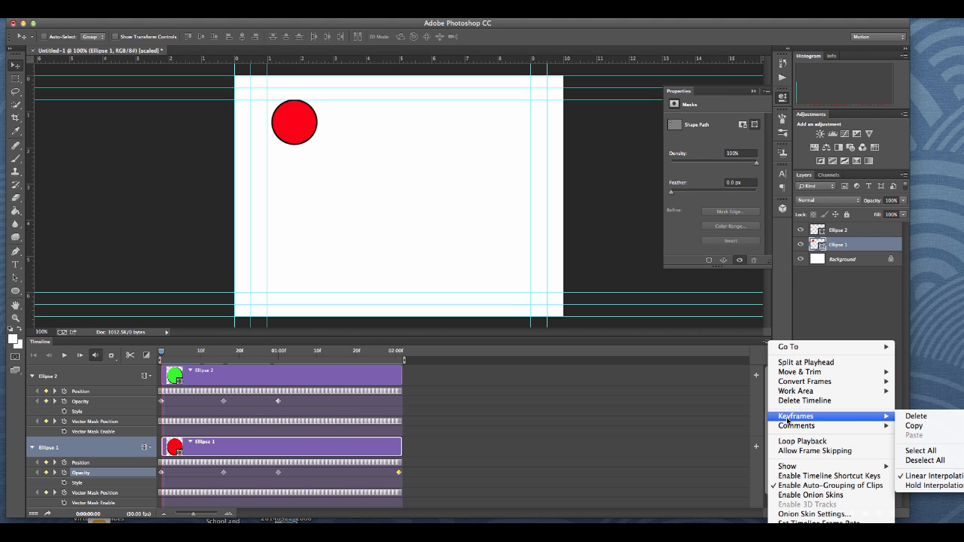
mouse_move(789, 347)
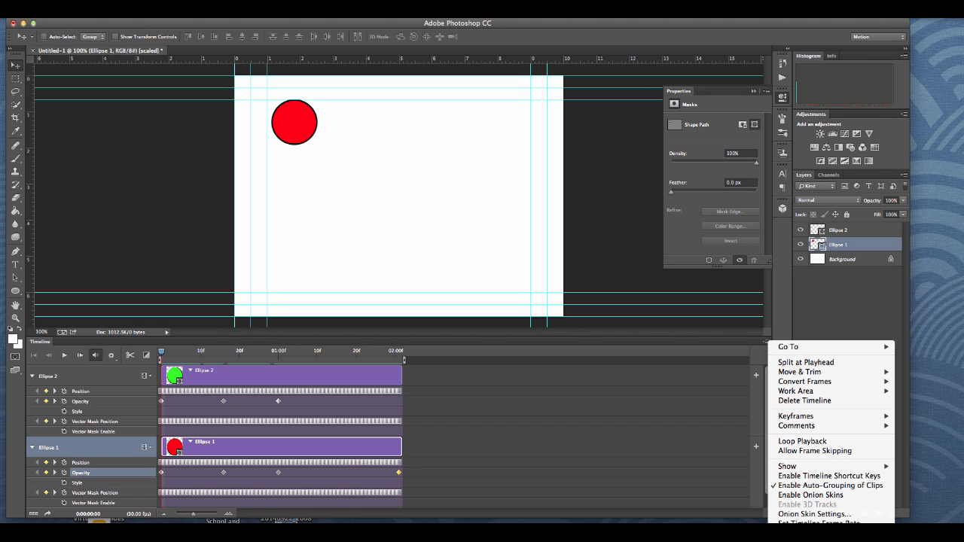
key(Escape)
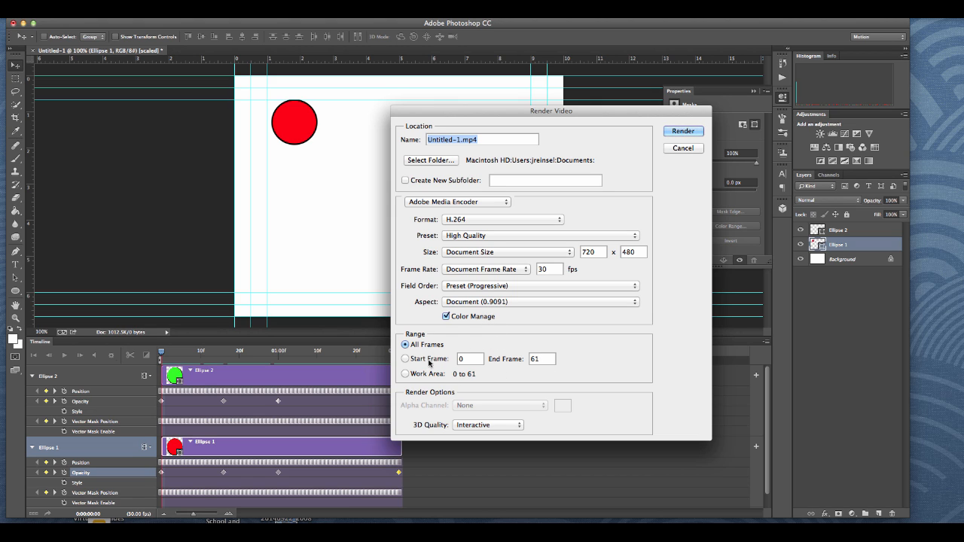
click(457, 140)
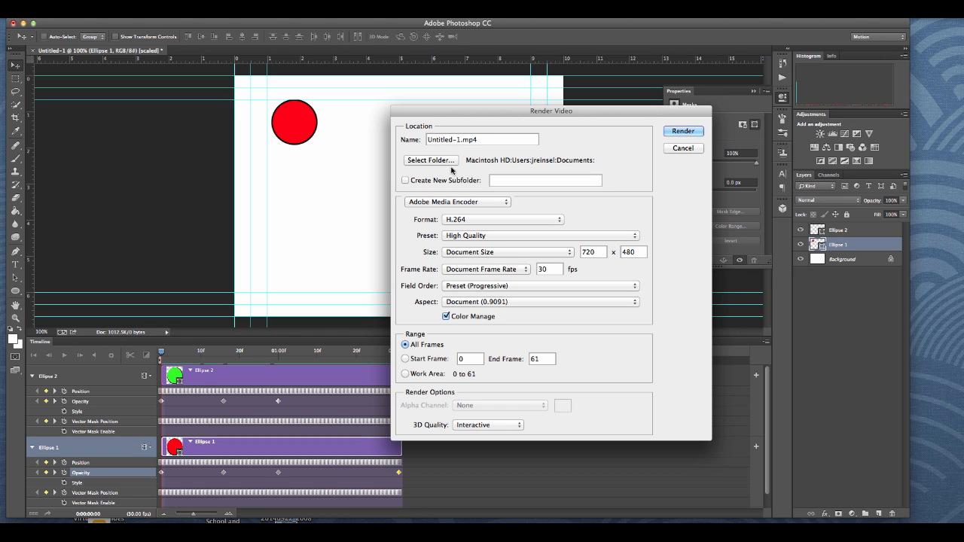
click(448, 162)
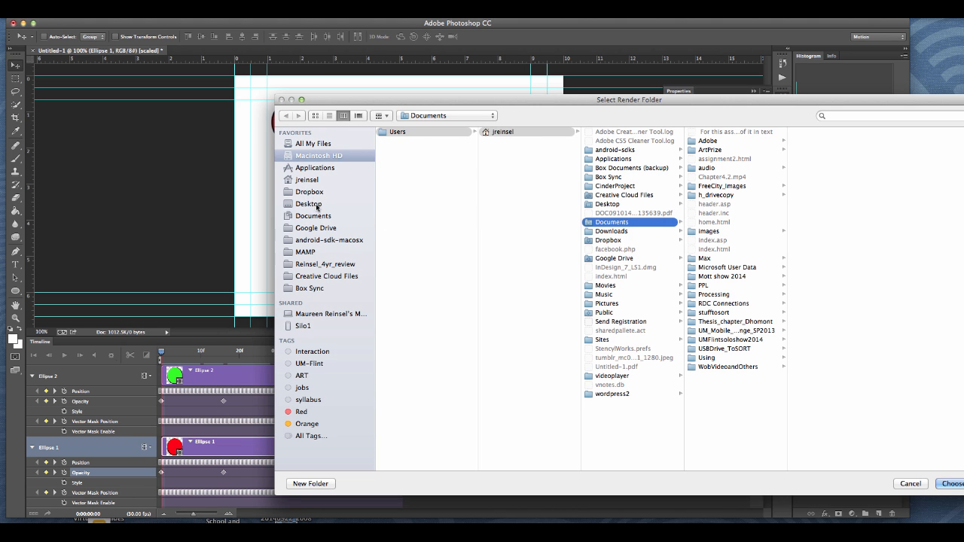
click(313, 204)
click(951, 483)
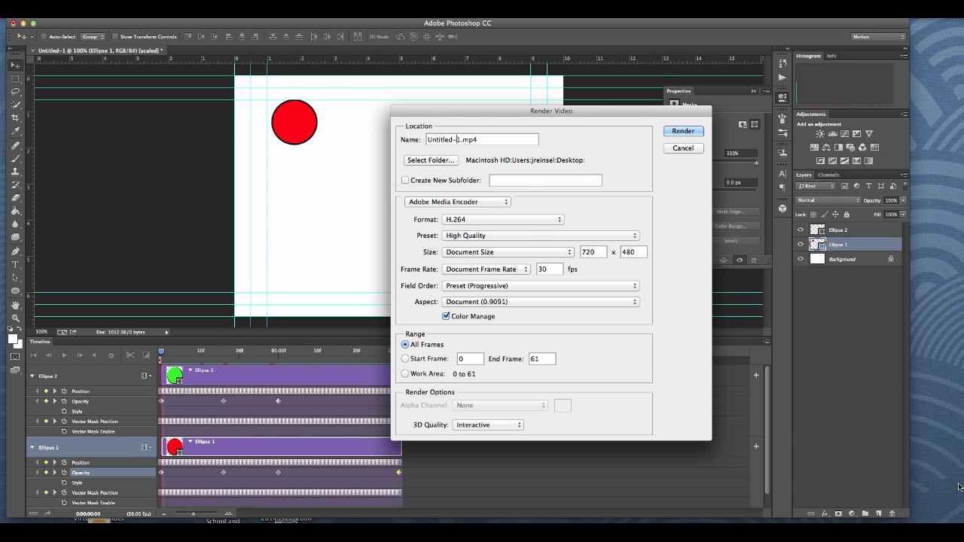
drag(460, 139, 382, 140)
text(redball)
key(Return)
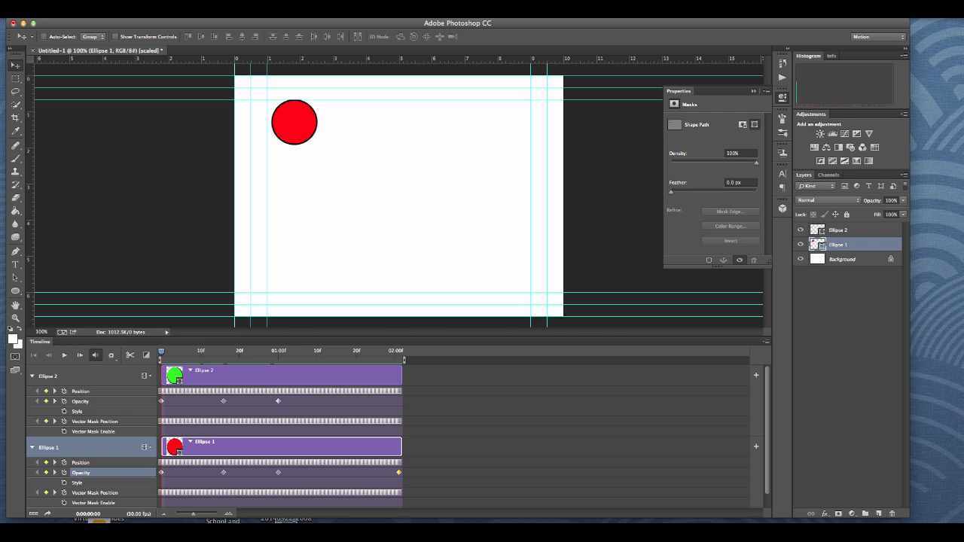
Open redball.mp4 from the desktop in the video player, play it to review the animation, and close it
click(934, 369)
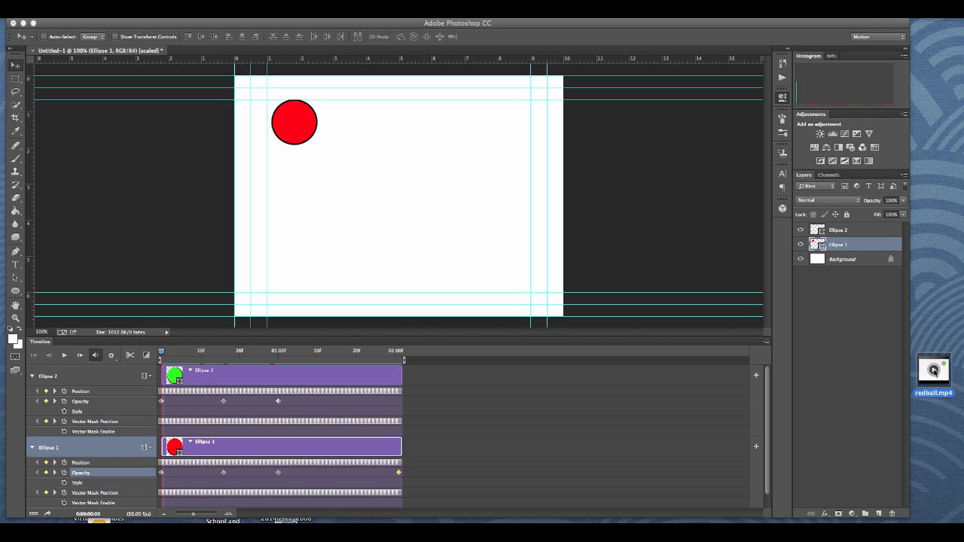
double_click(935, 371)
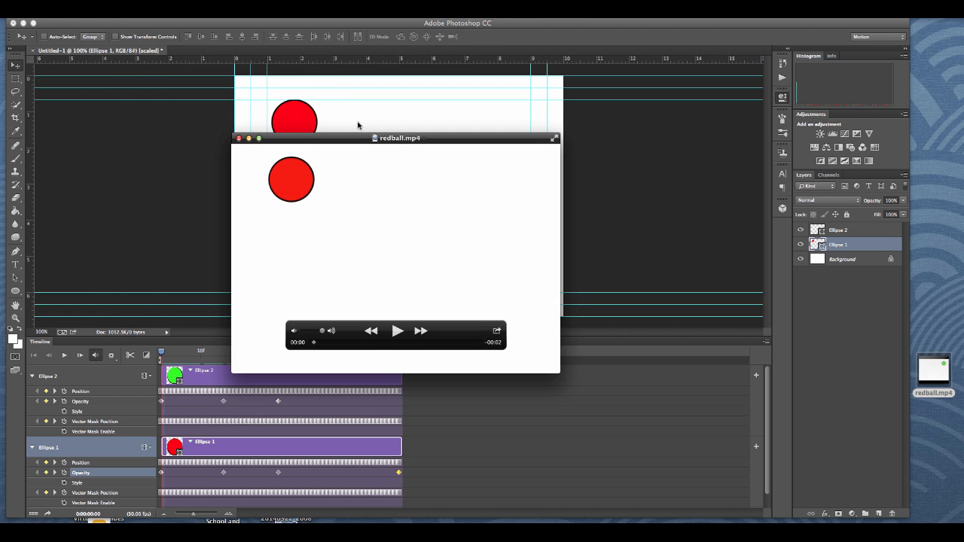
click(397, 334)
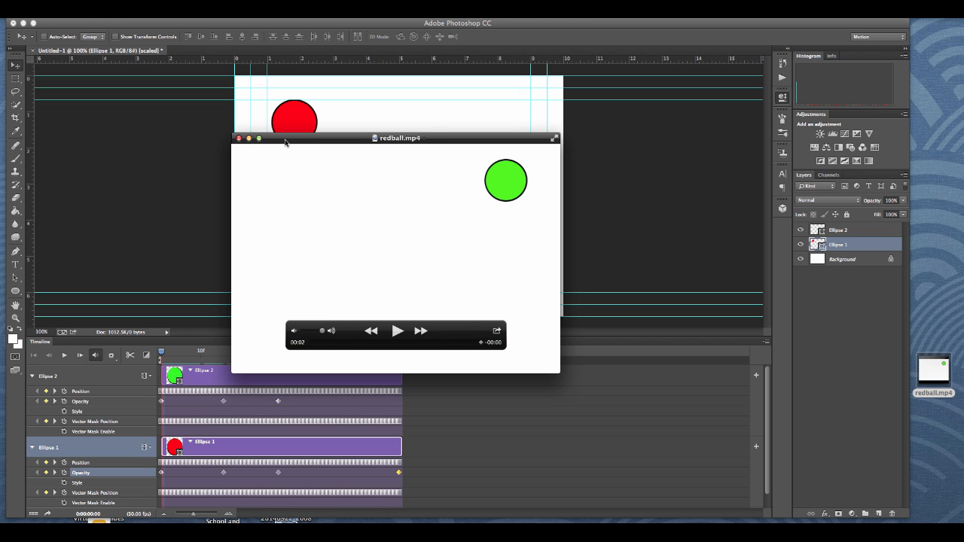
drag(286, 143, 360, 202)
click(470, 389)
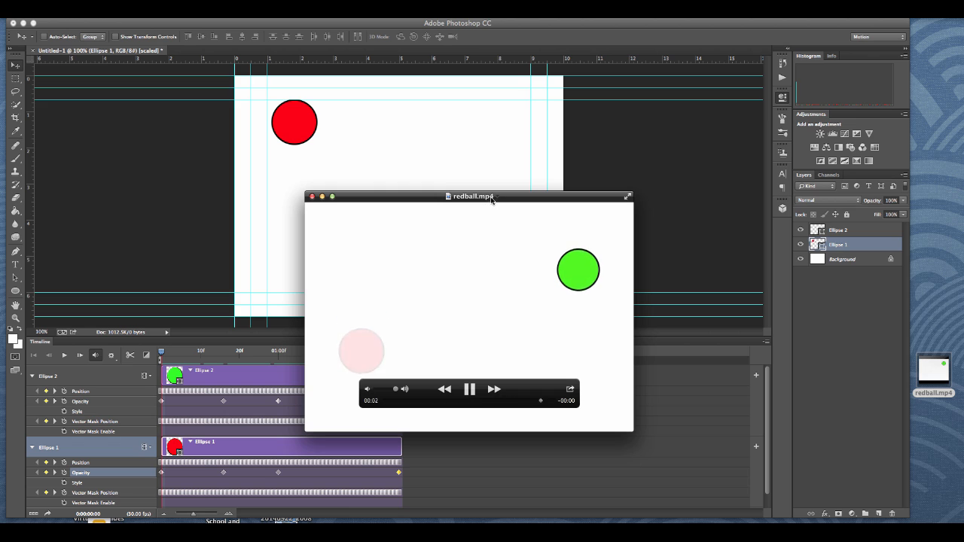
click(471, 389)
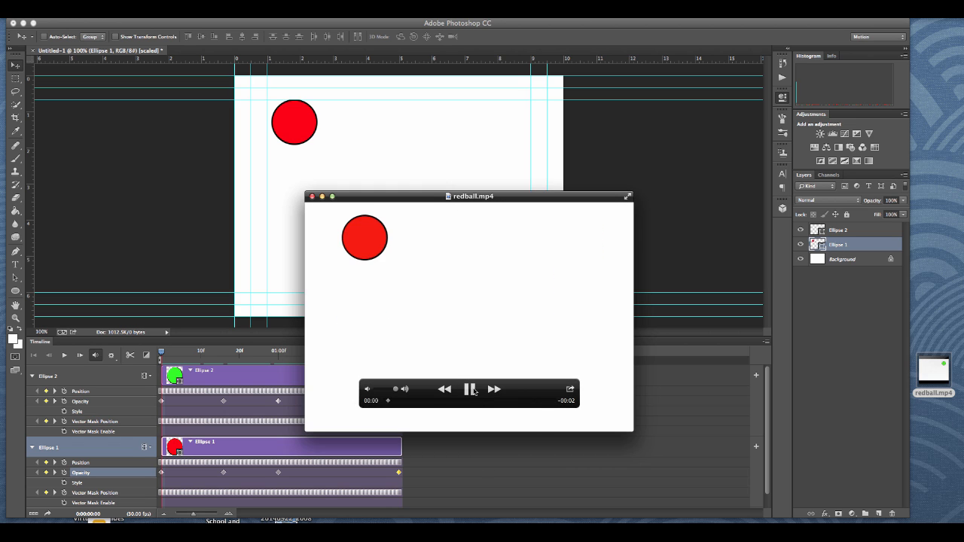
click(313, 197)
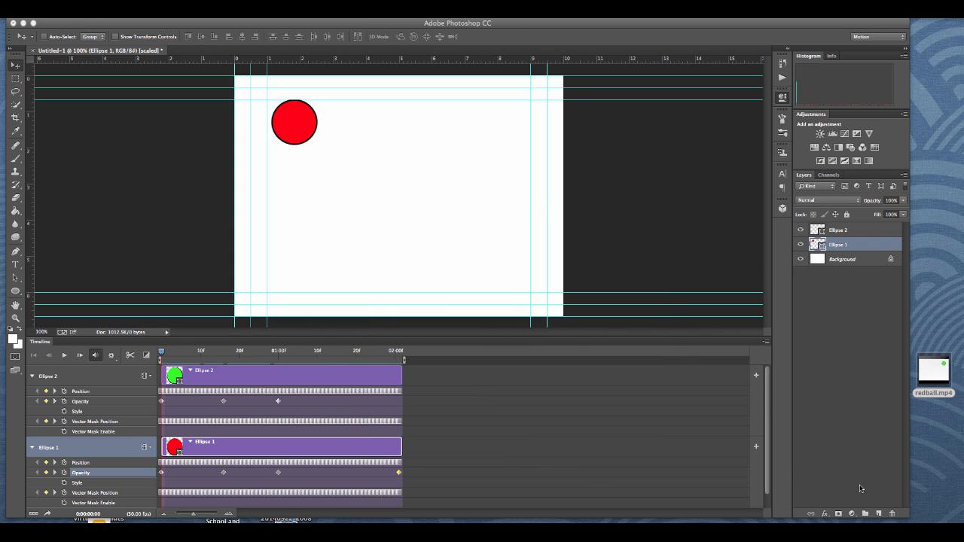